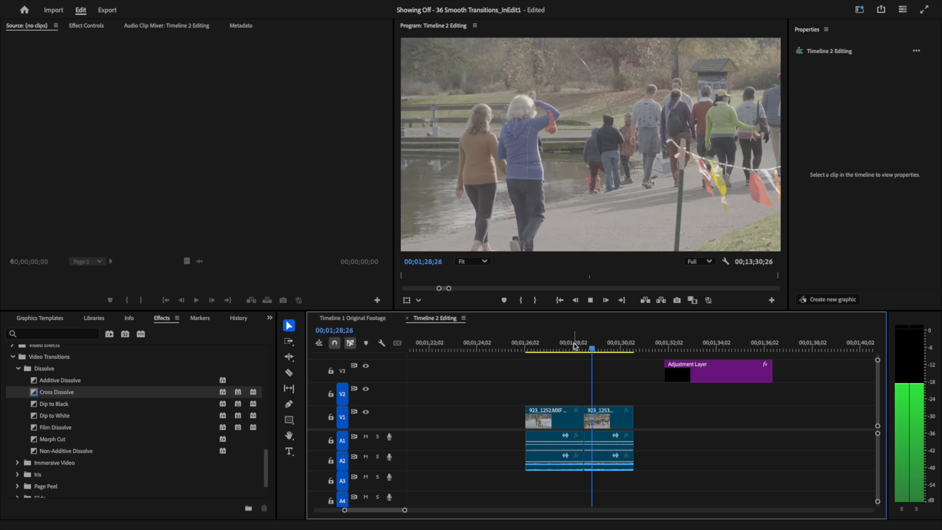
Move the V3 adjustment layer over the two clips 923_1252 and 923_1253, and play back the cut between them.
key("space")
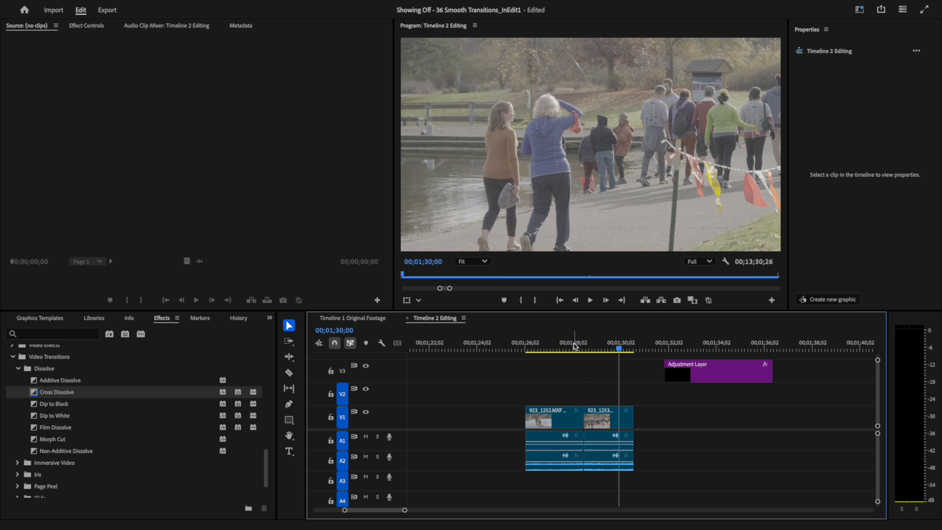
left_click_drag(722, 372, 585, 377)
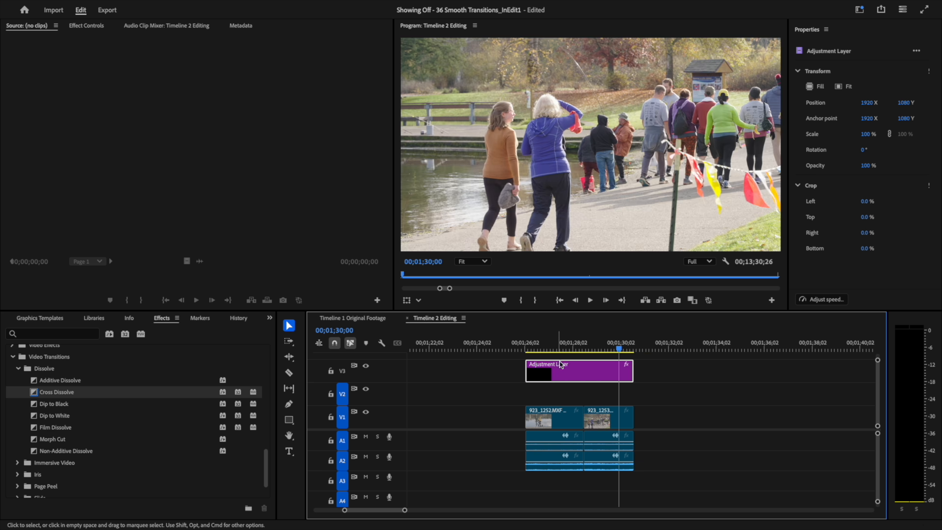
left_click_drag(582, 349, 540, 349)
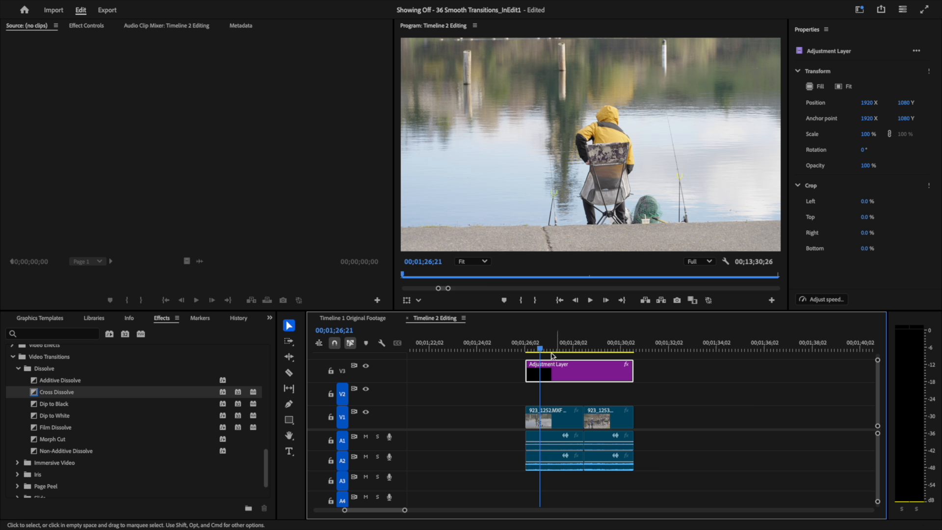
key("space")
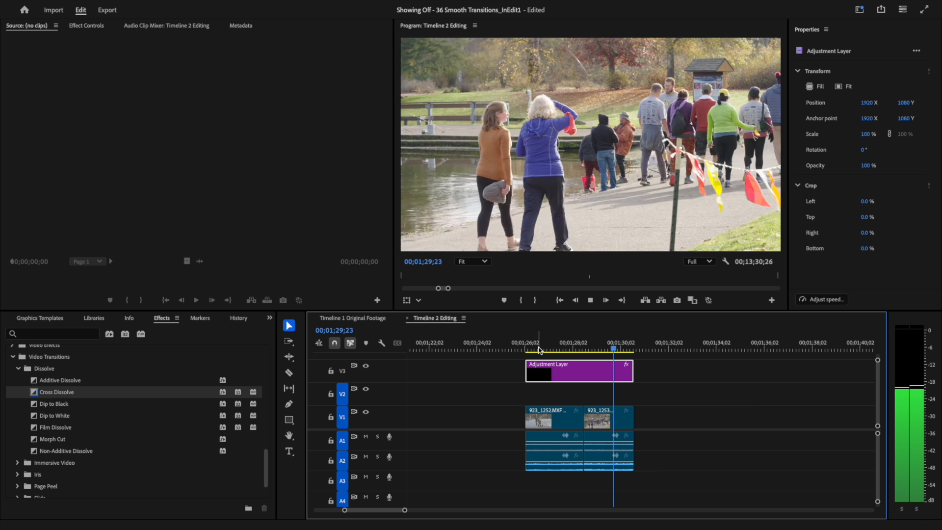
key("space")
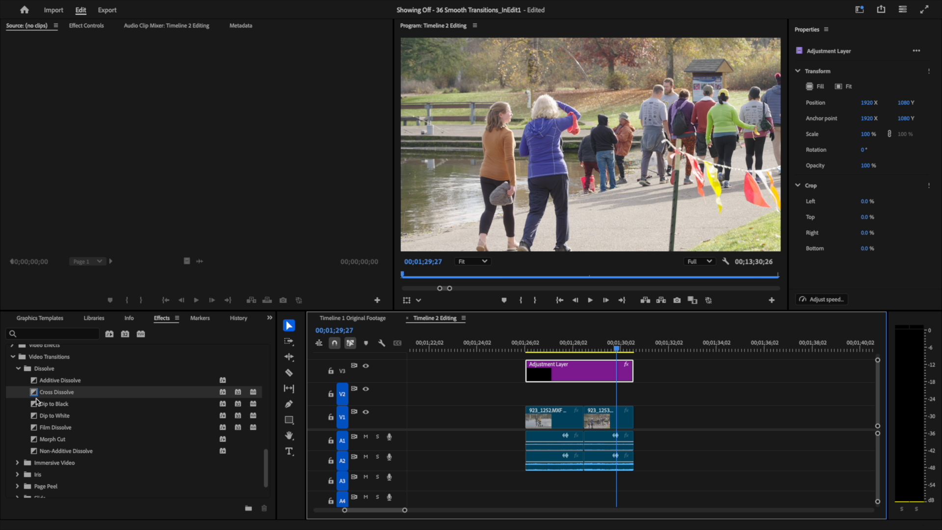
Apply a Cross Dissolve to the cut between the two V1 clips and lengthen the transition.
left_click_drag(35, 396, 585, 423)
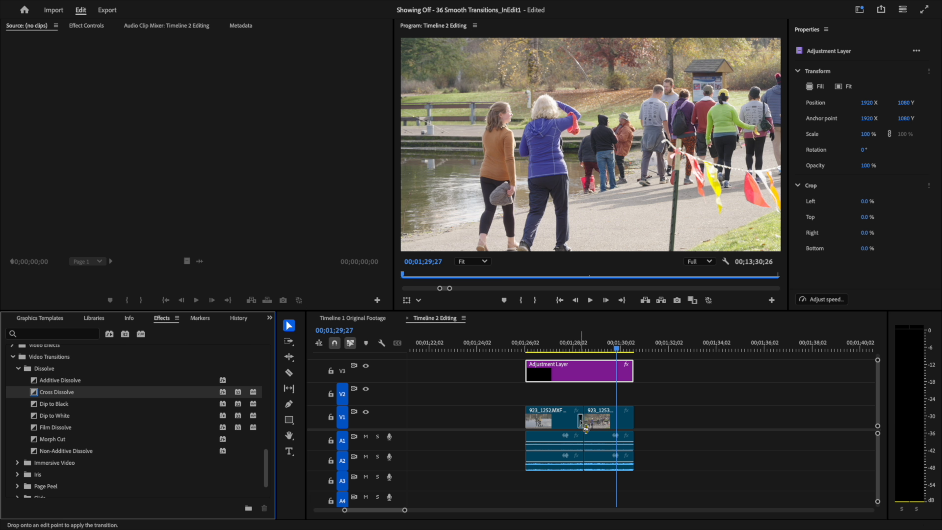
left_click(582, 346)
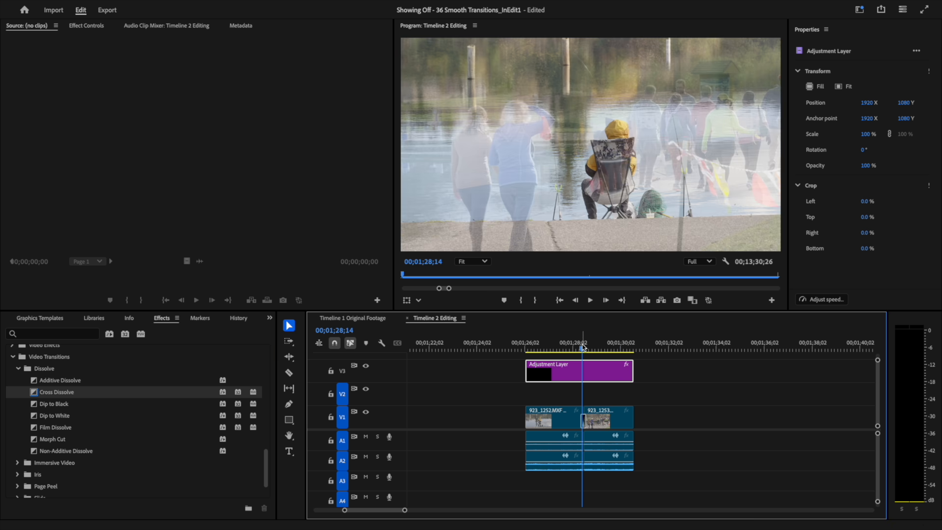
key("equal")
key("equal")
left_click_drag(657, 422, 699, 426)
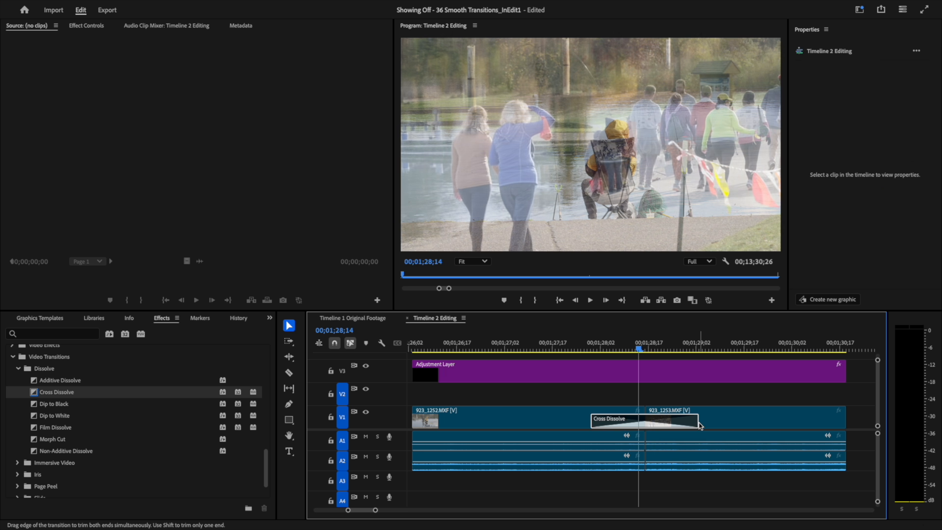
key("minus")
key("minus")
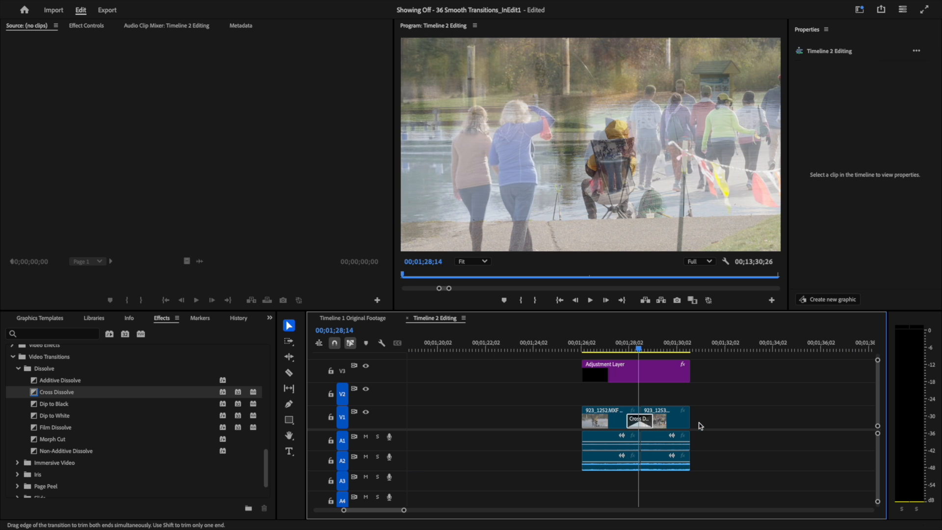
Play back the Cross Dissolve from the first clip into the second.
left_click(605, 349)
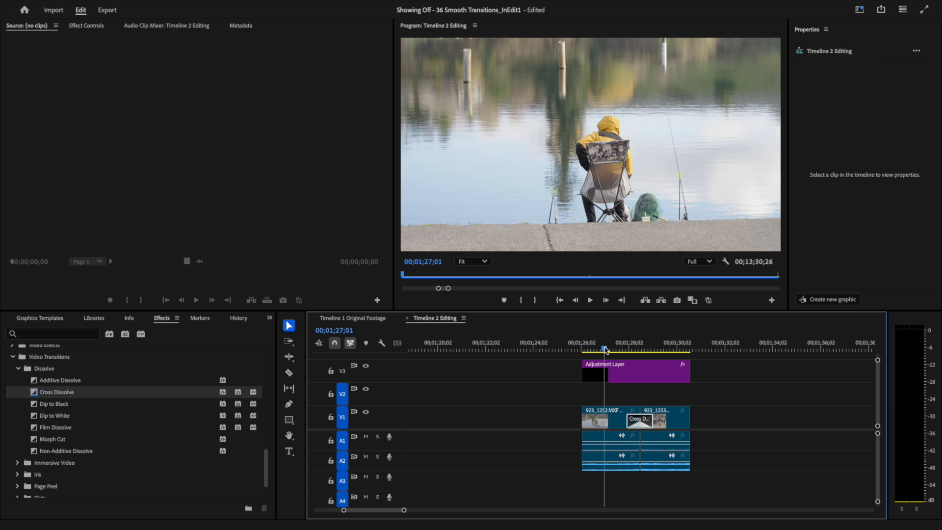
key("space")
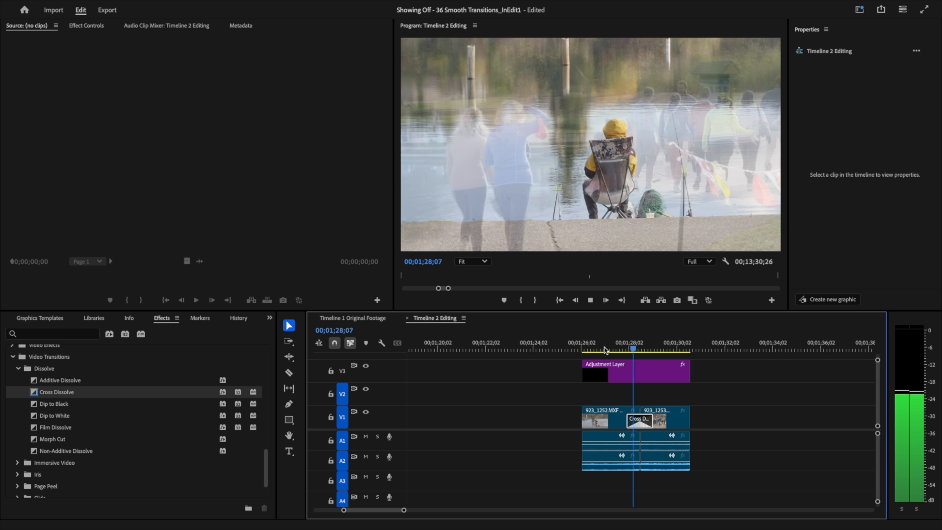
key("space")
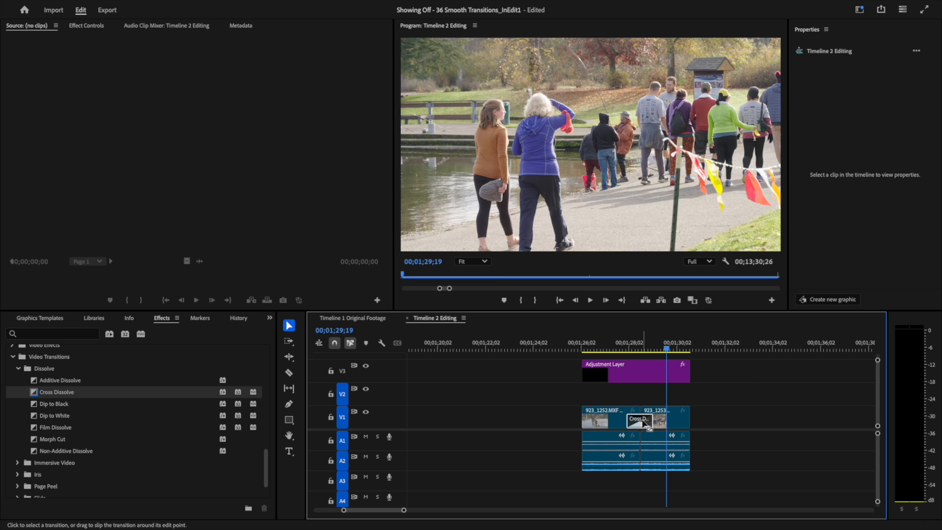
Replace the Cross Dissolve between the two V1 clips with a Dip to Black transition.
left_click(644, 423)
key("Delete")
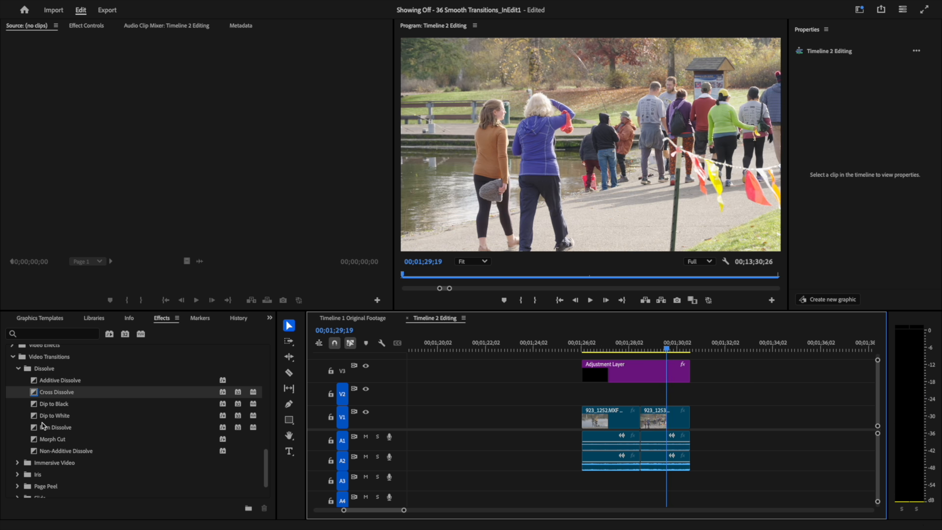
left_click_drag(36, 404, 641, 420)
left_click(642, 420)
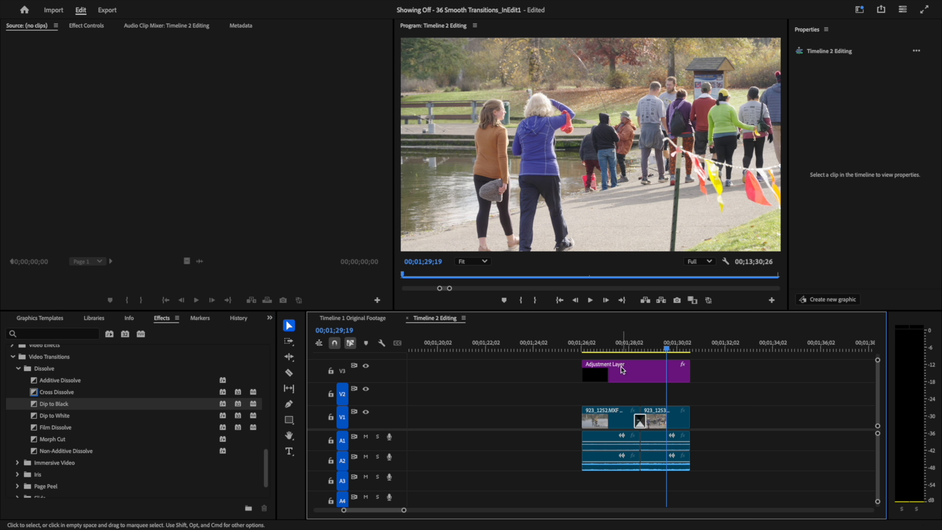
Play back the Dip to Black transition across the cut.
left_click(612, 343)
key("space")
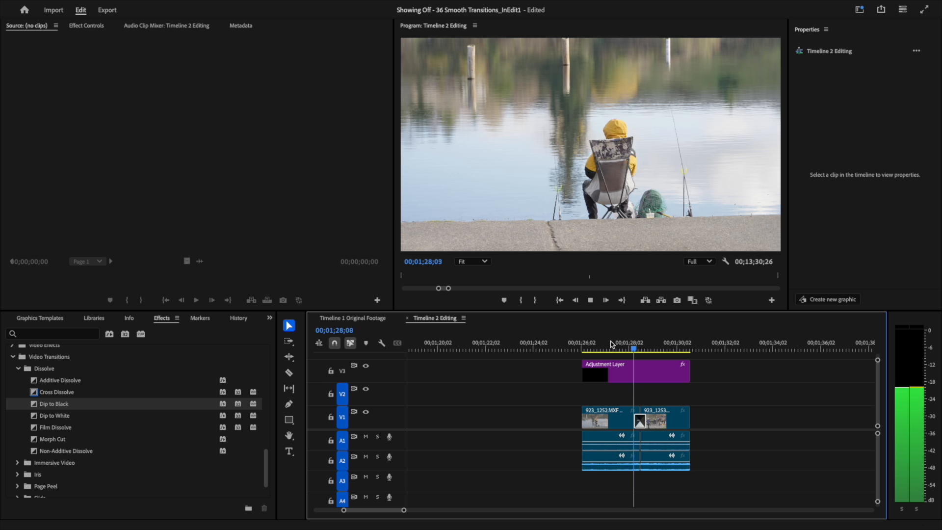
key("space")
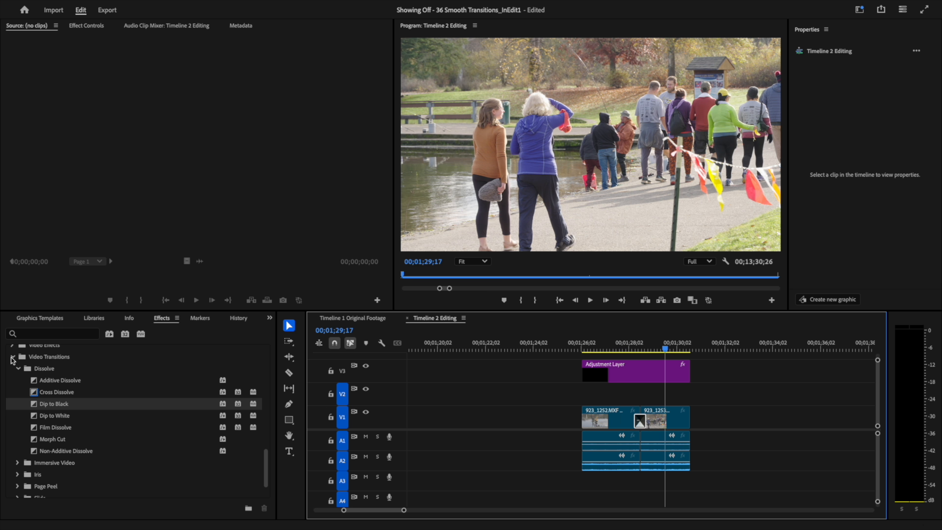
Browse the Iris and Page Peel video transitions, collapse the Video Transitions folder and return to the start of the effects list.
left_click(19, 369)
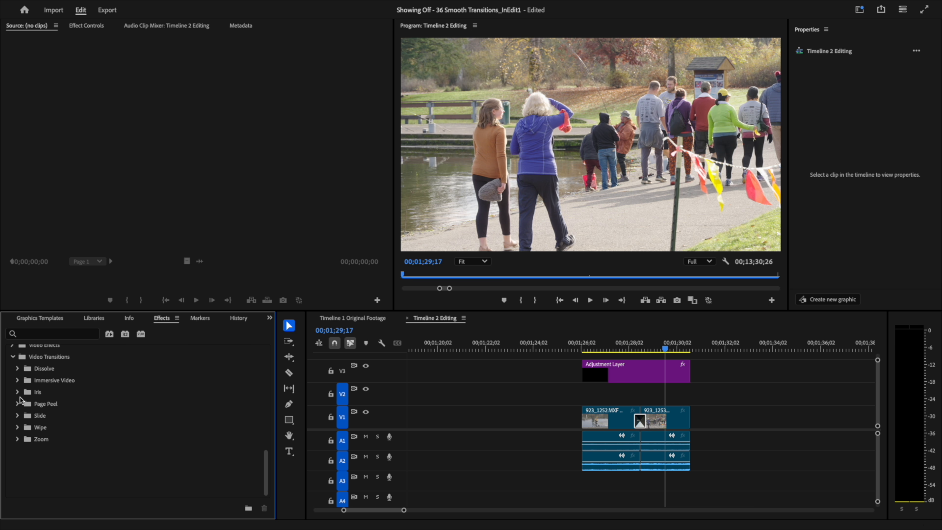
left_click(18, 392)
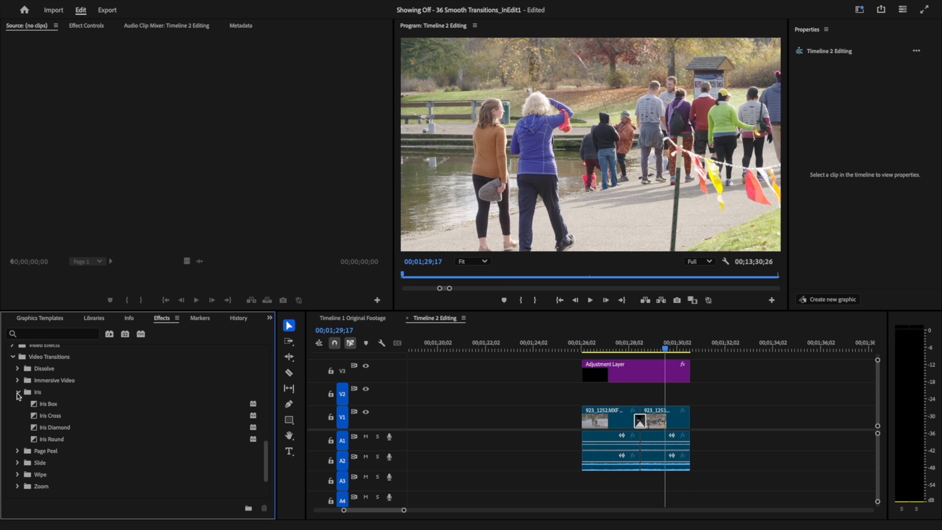
left_click(18, 451)
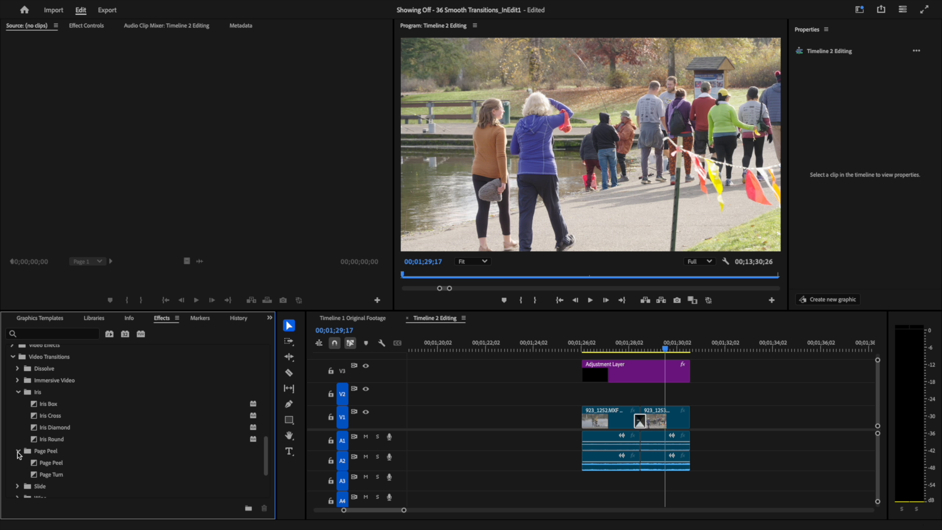
left_click(18, 451)
left_click(18, 393)
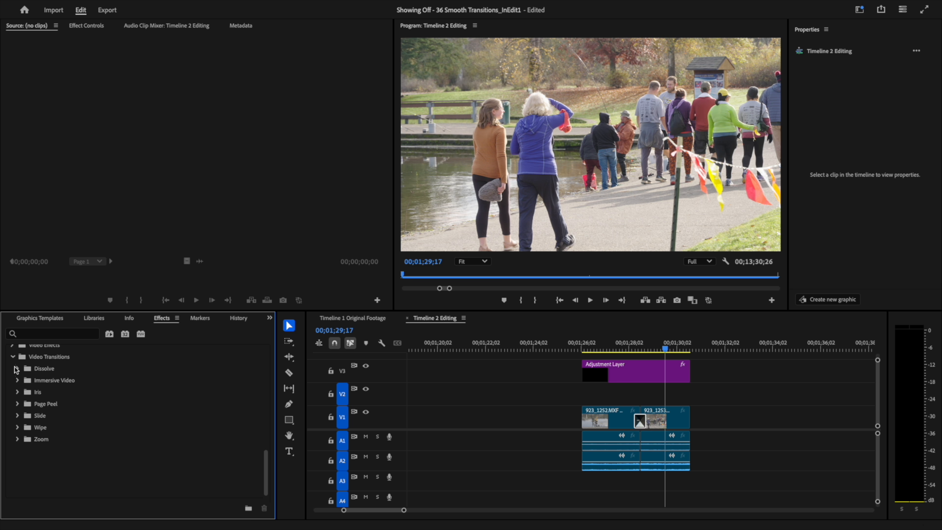
left_click(13, 358)
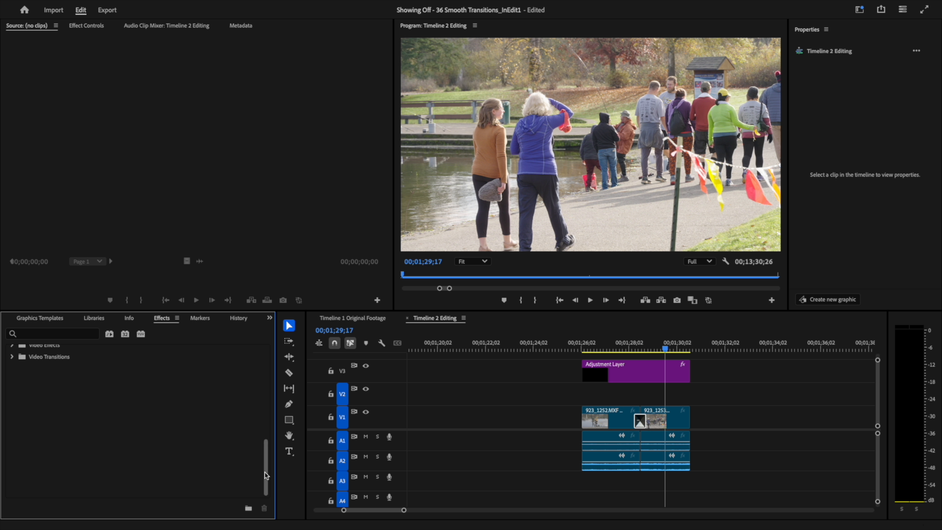
left_click_drag(267, 474, 265, 285)
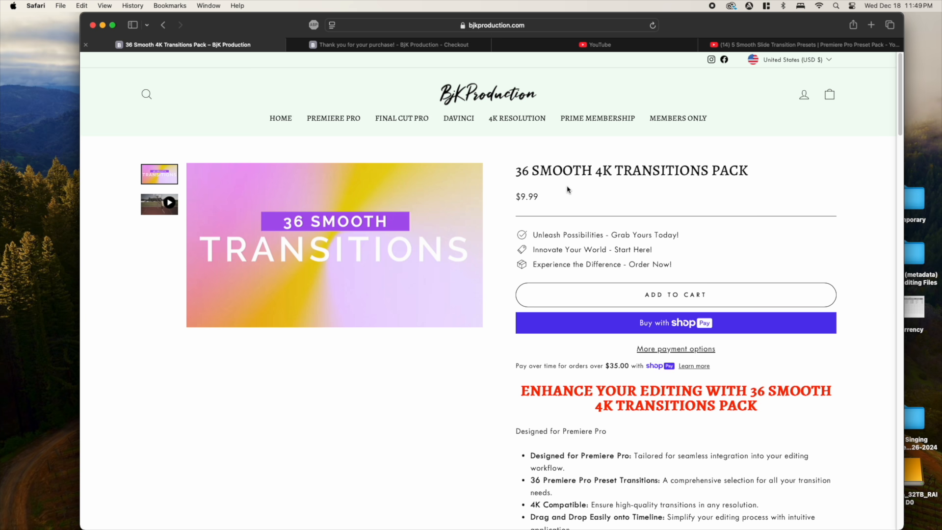
Switch to Safari and view the full web address of the 36 Smooth 4K Transitions Pack page.
left_click(542, 25)
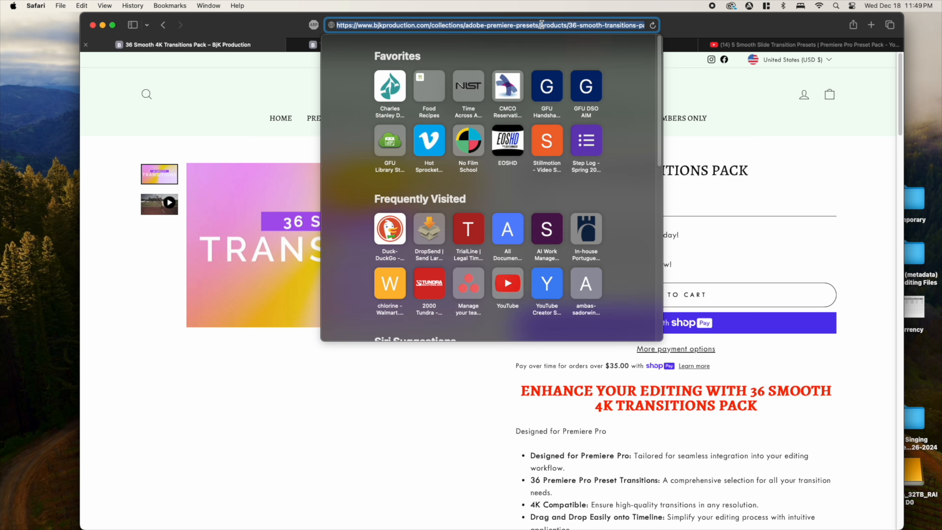
left_click(795, 155)
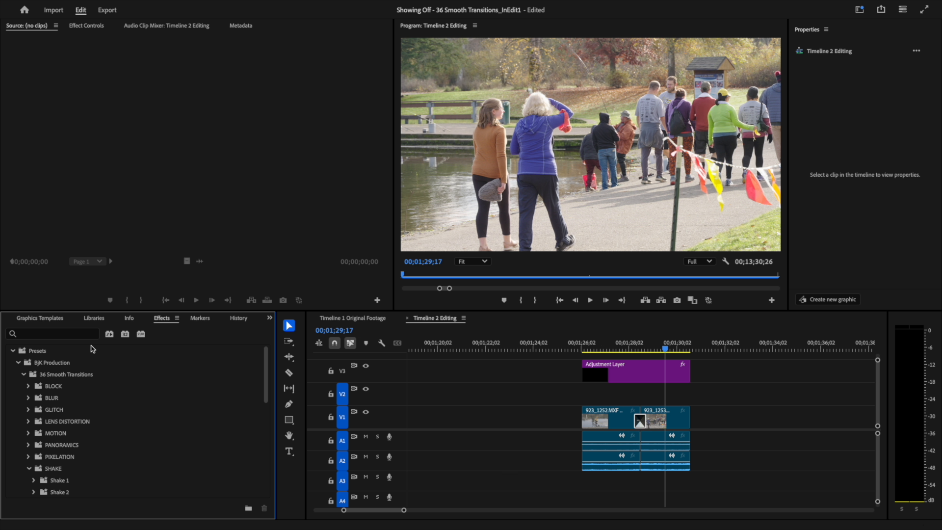
Switch back to Premiere Pro, collapse the Presets folder and choose the Editing workspace.
left_click(12, 352)
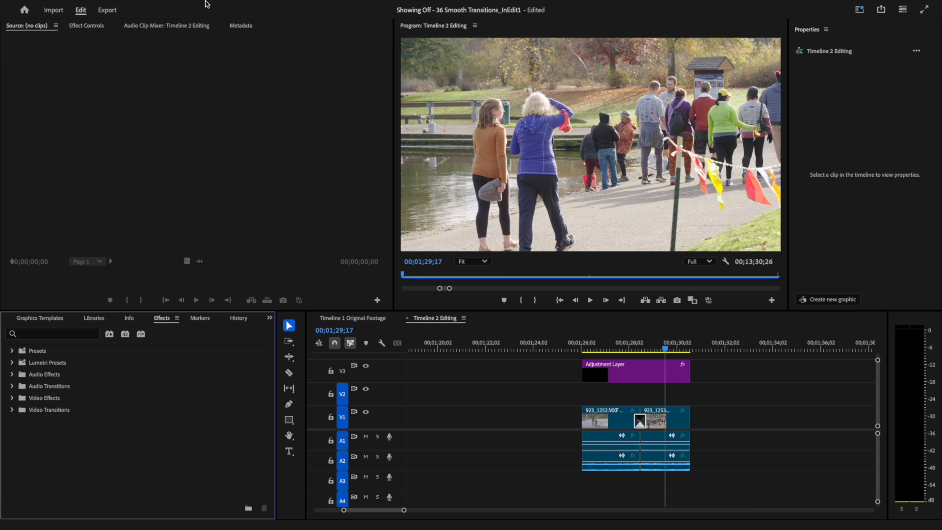
mouse_move(208, 4)
left_click(317, 5)
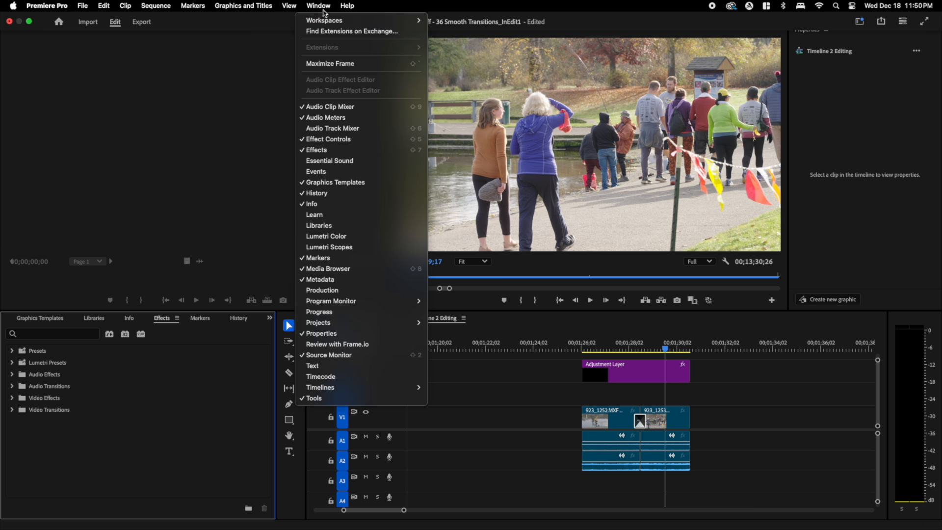
mouse_move(347, 21)
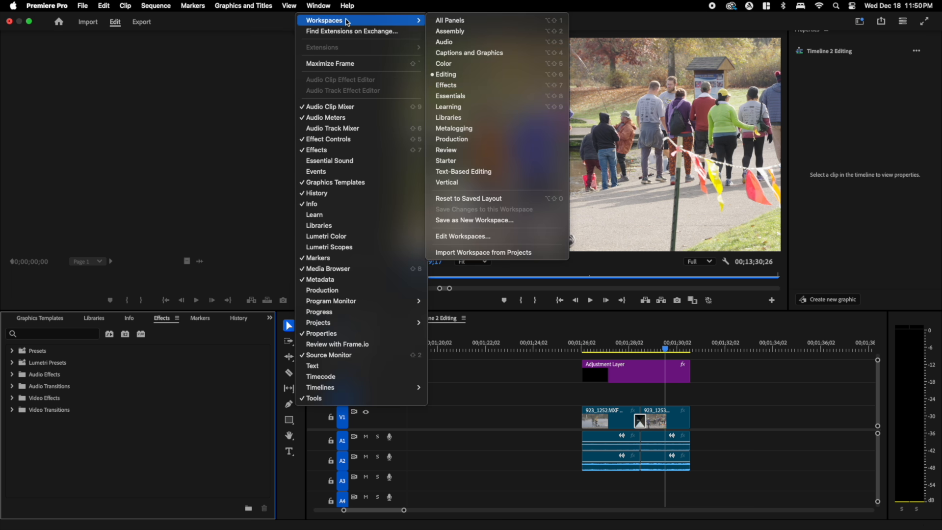
left_click(500, 79)
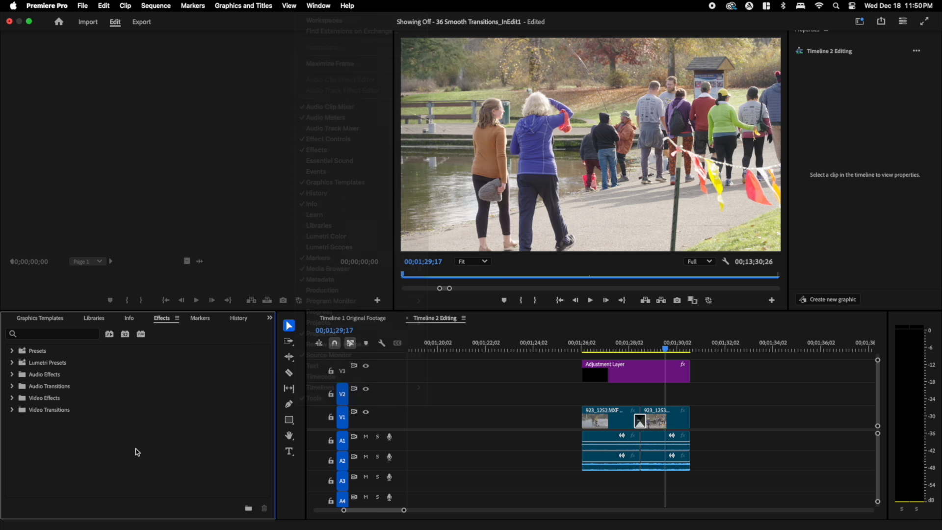
Look through the project items and the Media Browser, and return to the effects list.
scroll(87, 320, "up", 6)
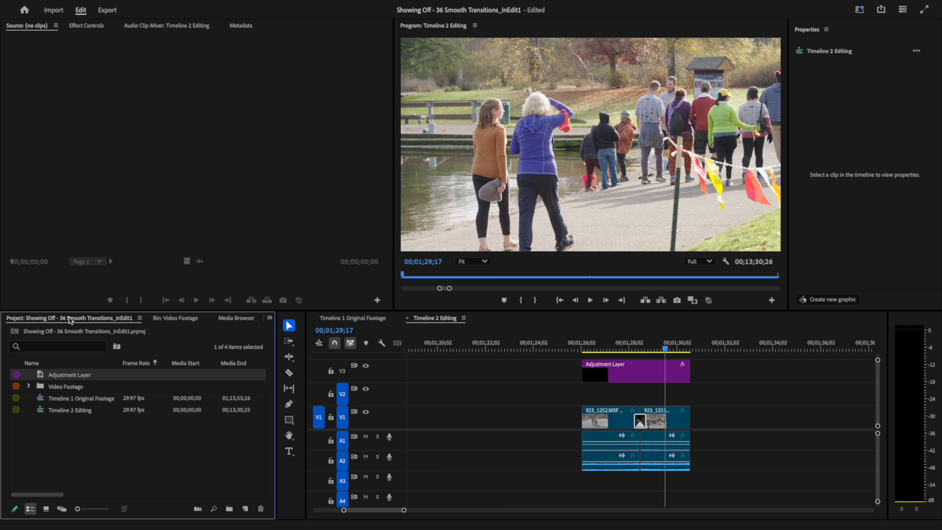
left_click_drag(54, 493, 45, 489)
left_click(190, 322)
left_click(239, 319)
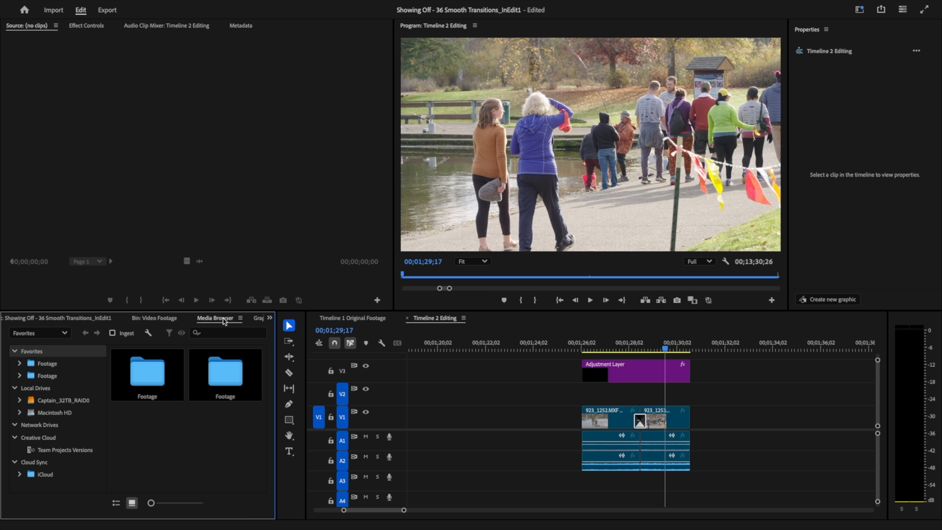
scroll(224, 321, "down", 6)
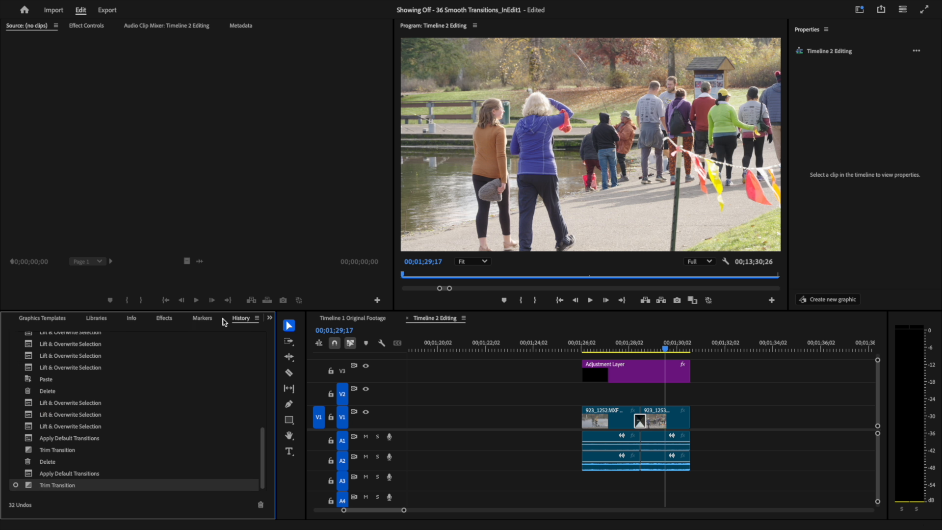
left_click(169, 320)
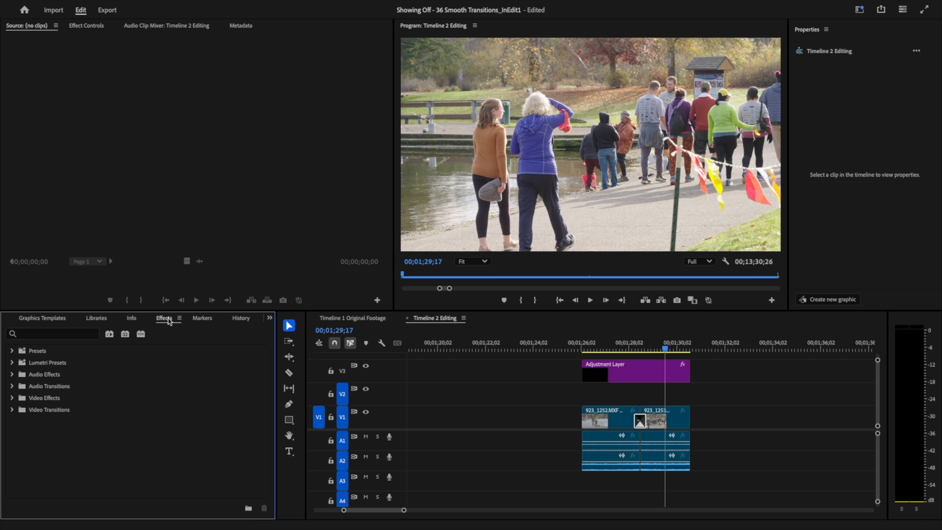
Try to import the preset file 36 Smooth Transitions.prfpset into the Presets folder, and cancel the import.
left_click(13, 352)
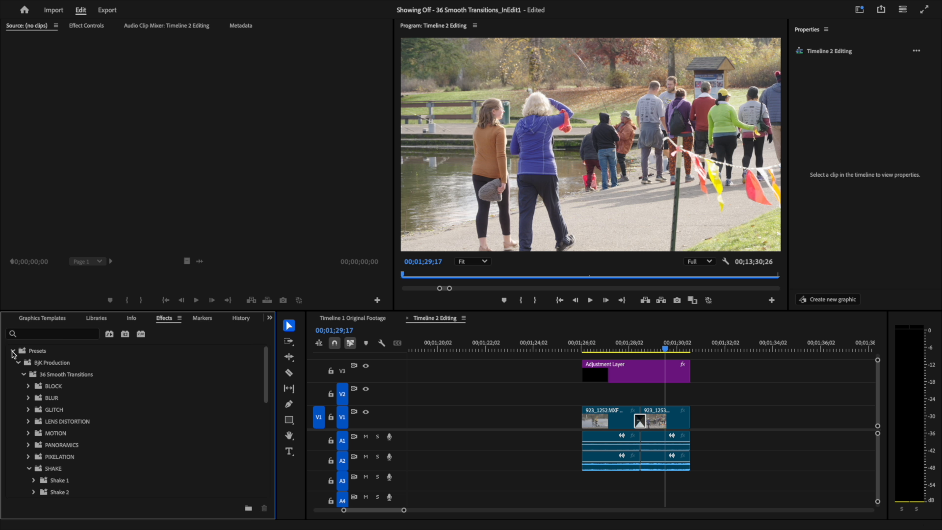
left_click(18, 363)
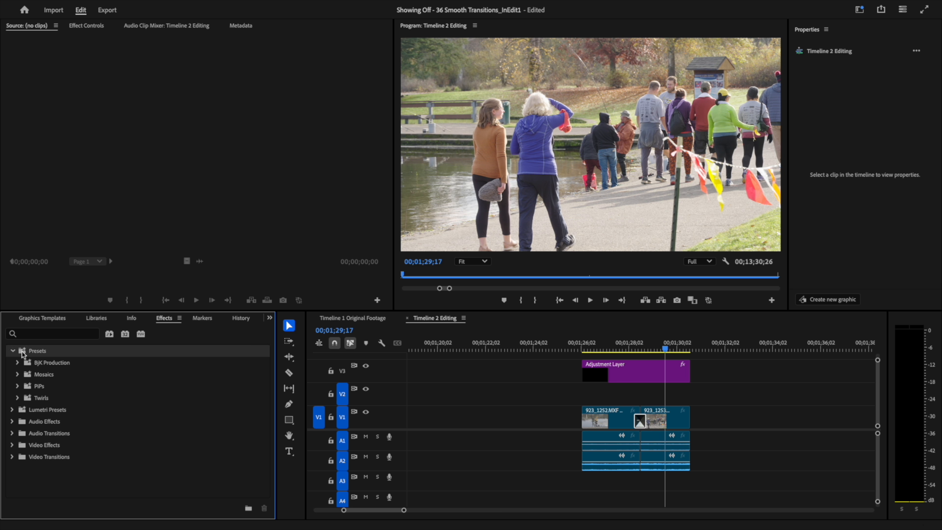
right_click(23, 353)
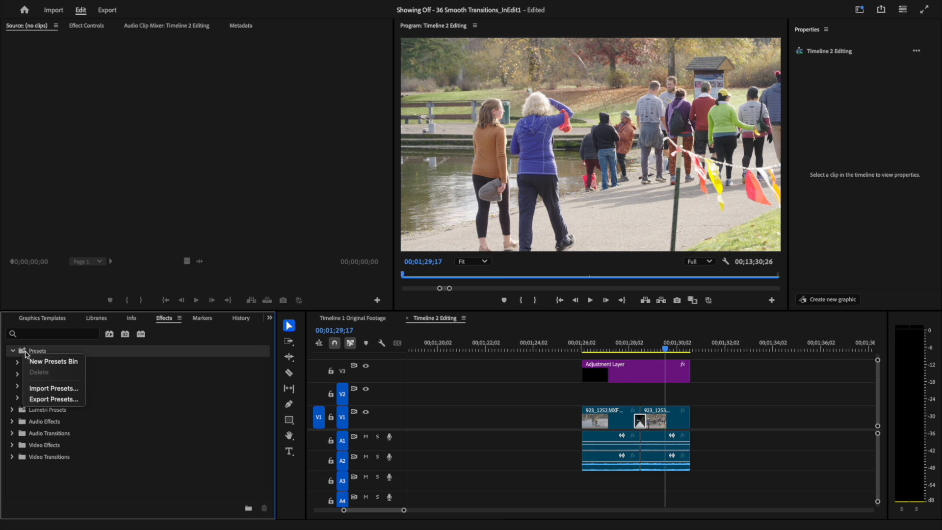
left_click(71, 390)
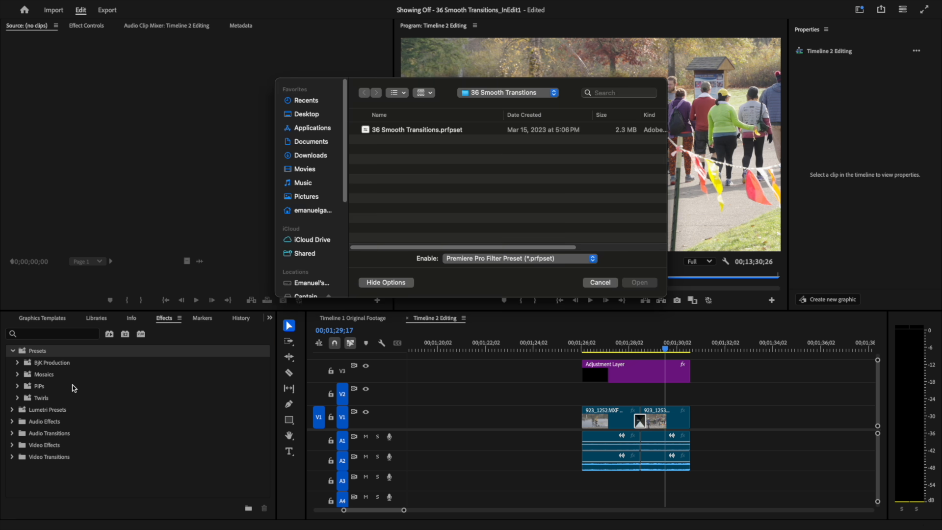
left_click(395, 133)
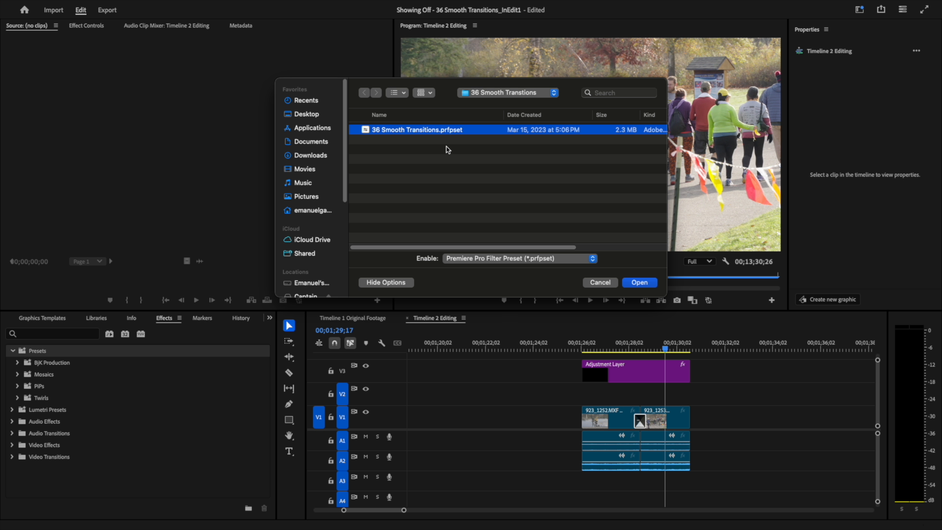
left_click(609, 284)
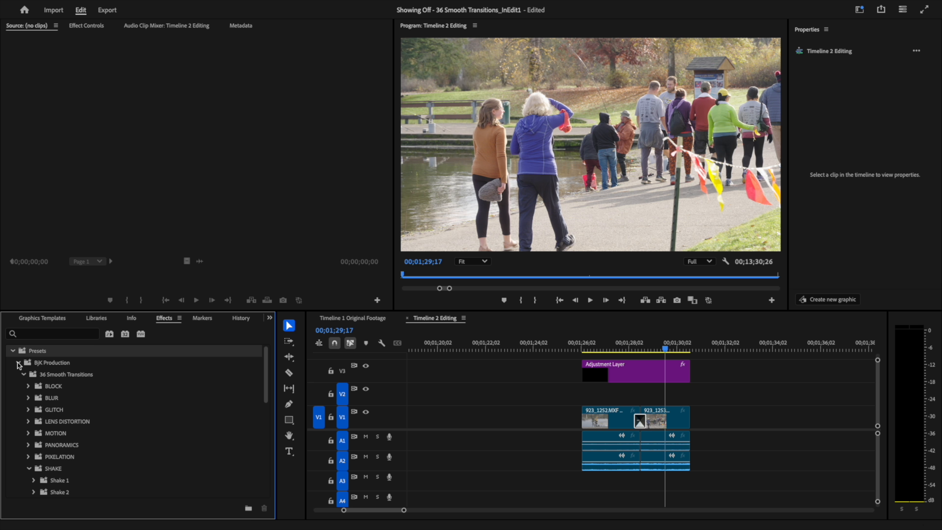
Collapse the open category folders inside the 36 Smooth Transitions presets and expand the BLOCK folder to view its variants.
left_click(40, 377)
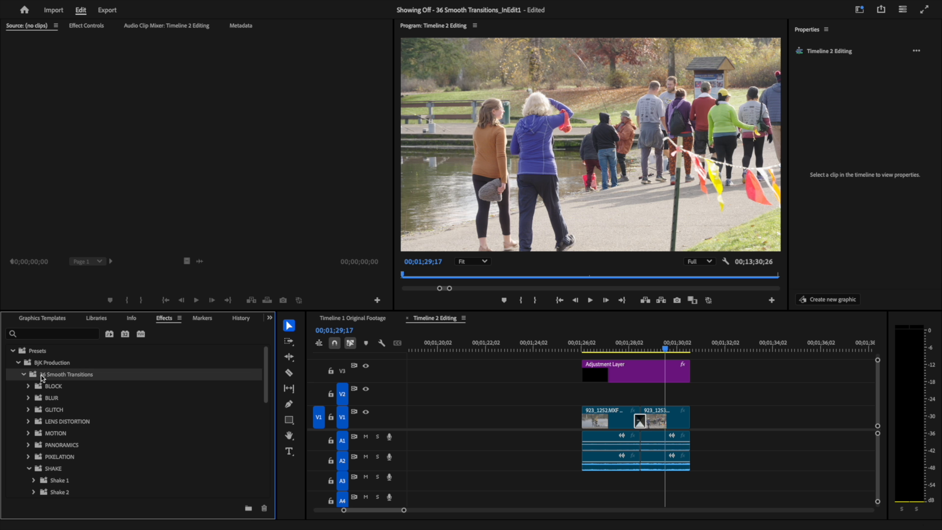
left_click(29, 469)
scroll(32, 473, "down", 2)
left_click(31, 463)
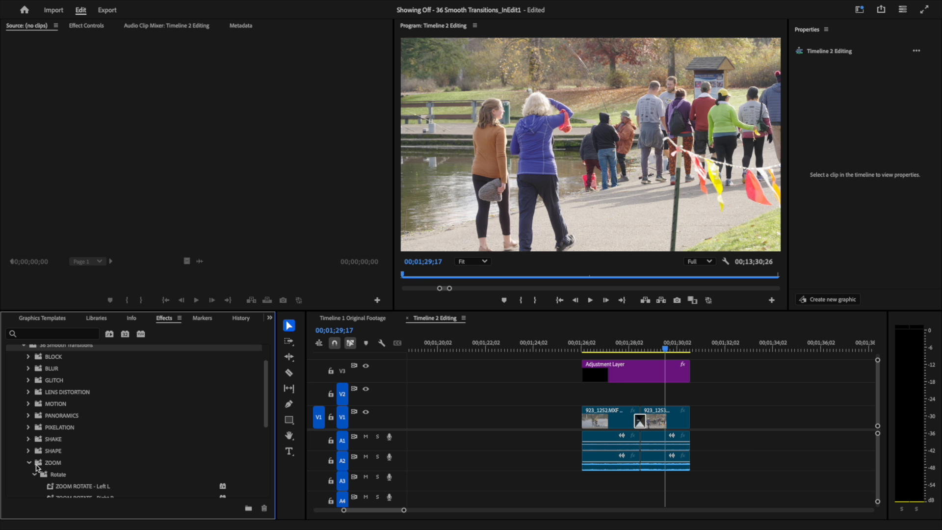
left_click(30, 463)
scroll(37, 466, "up", 1)
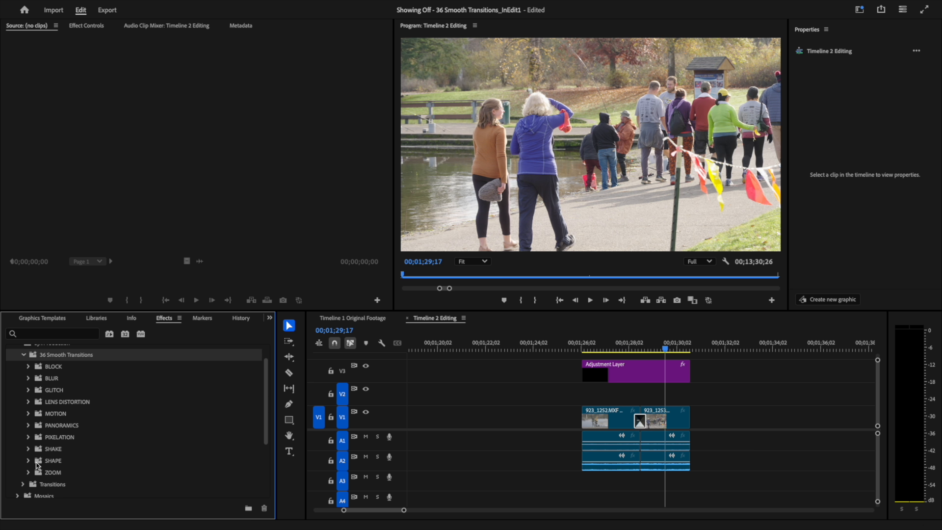
left_click(28, 368)
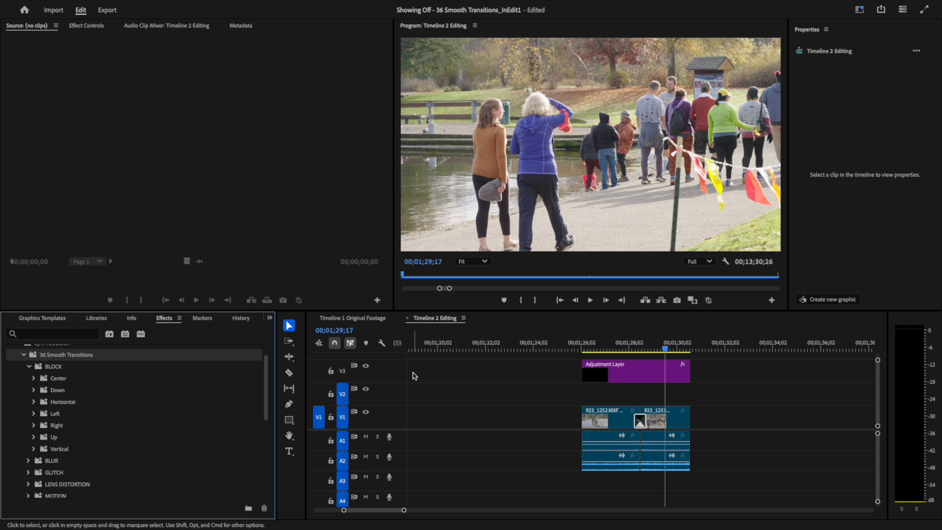
Delete the existing transition at the cut between clips 923_1252.MXF and 923_1253.MXF on track V1.
left_click_drag(611, 349, 637, 350)
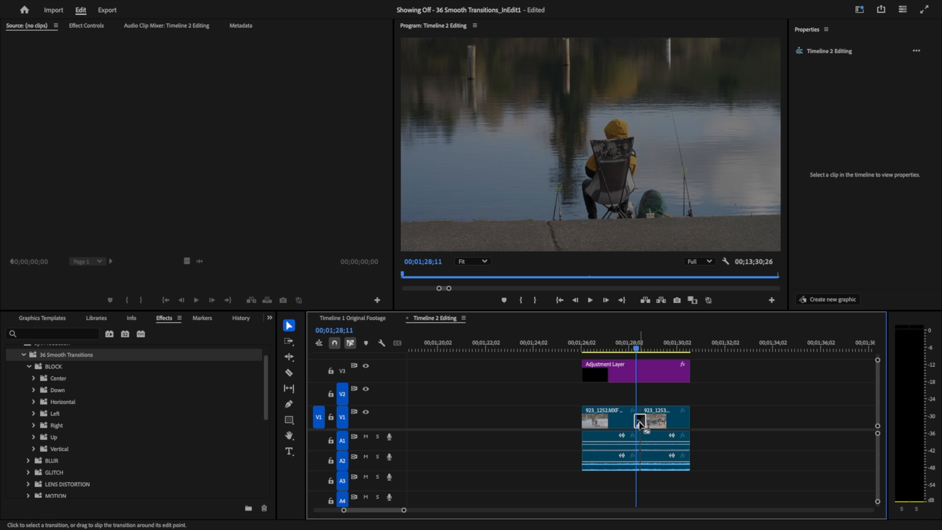
key("Delete")
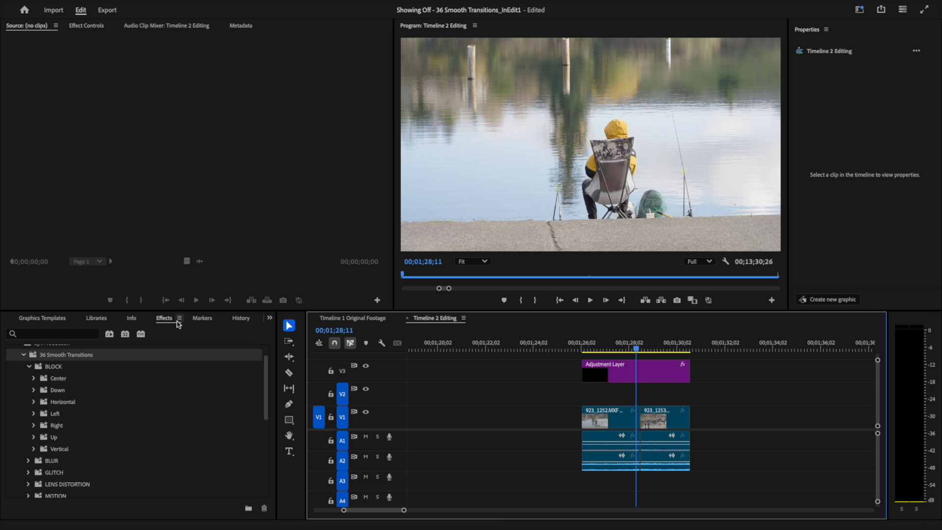
Open the settings for a new 3840 × 2160 adjustment layer at 29.97 fps from the project items, and cancel them.
key("shift+1")
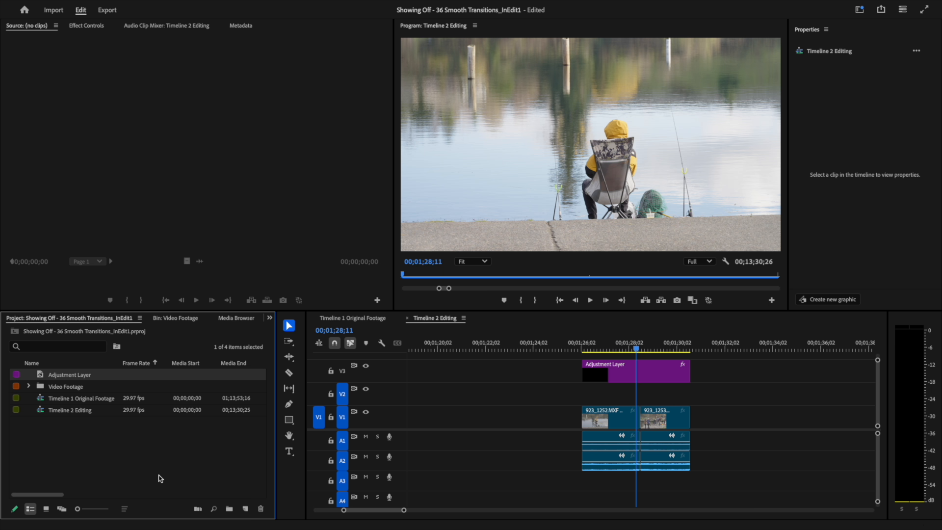
right_click(157, 459)
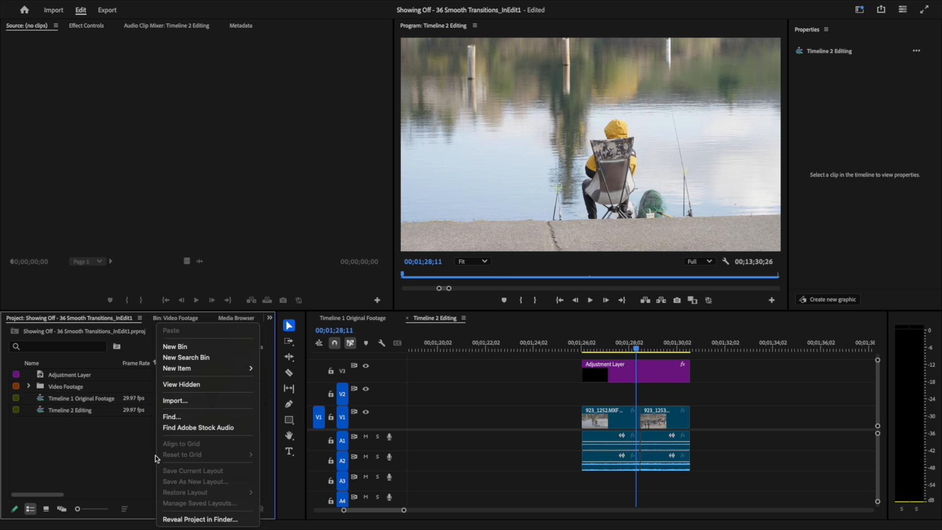
mouse_move(204, 374)
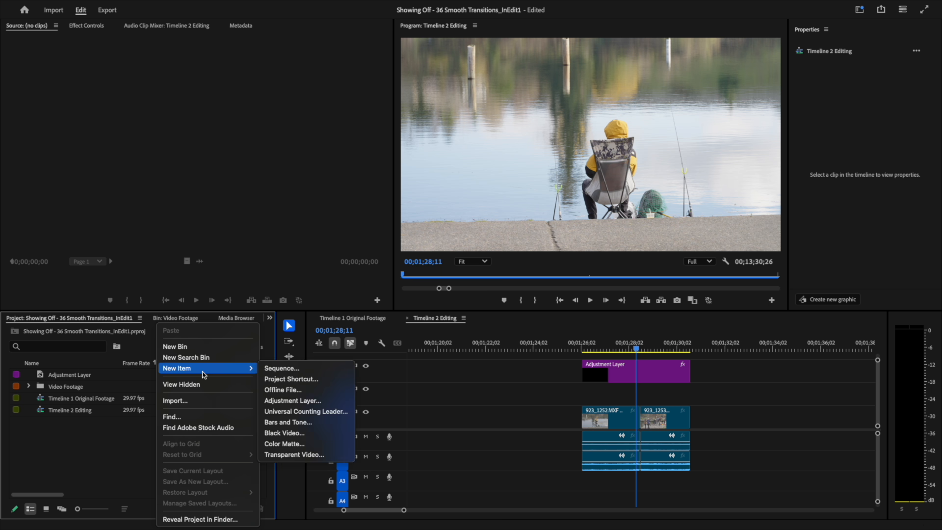
left_click(293, 401)
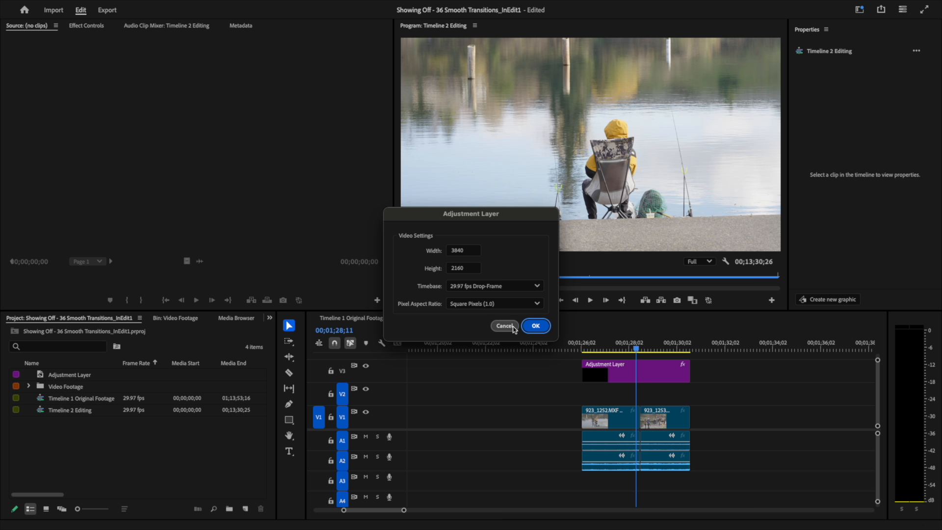
left_click(538, 326)
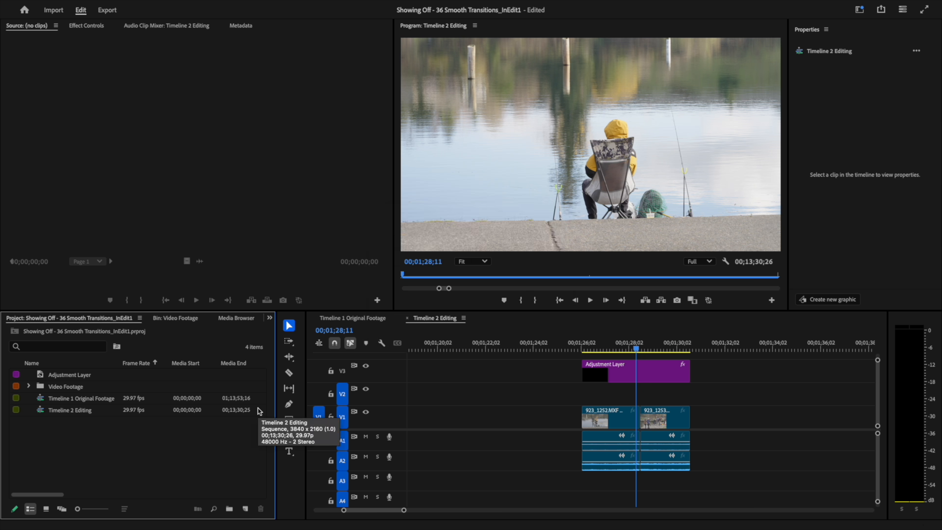
Place the existing Adjustment Layer on track V2 in the empty area before the clips and extend its end to about 00;01;25.
left_click(40, 377)
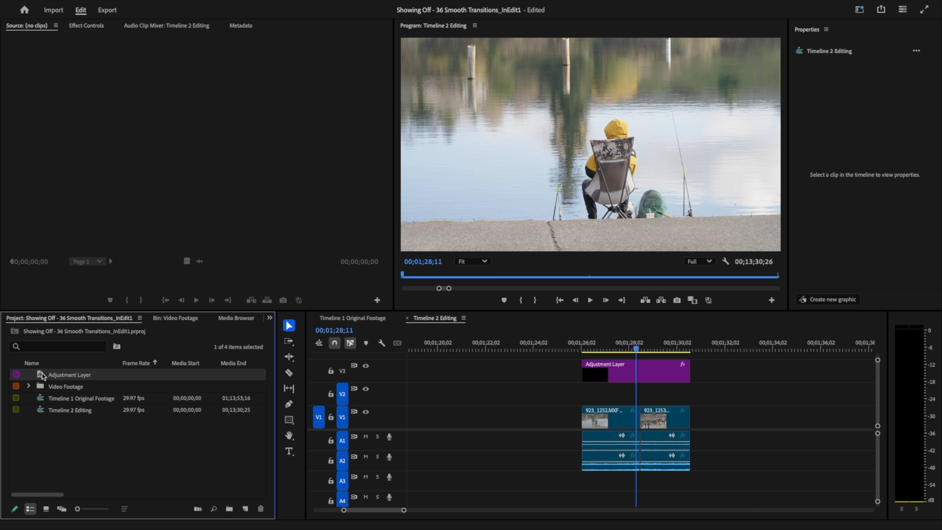
left_click_drag(42, 377, 466, 390)
left_click_drag(467, 347, 472, 347)
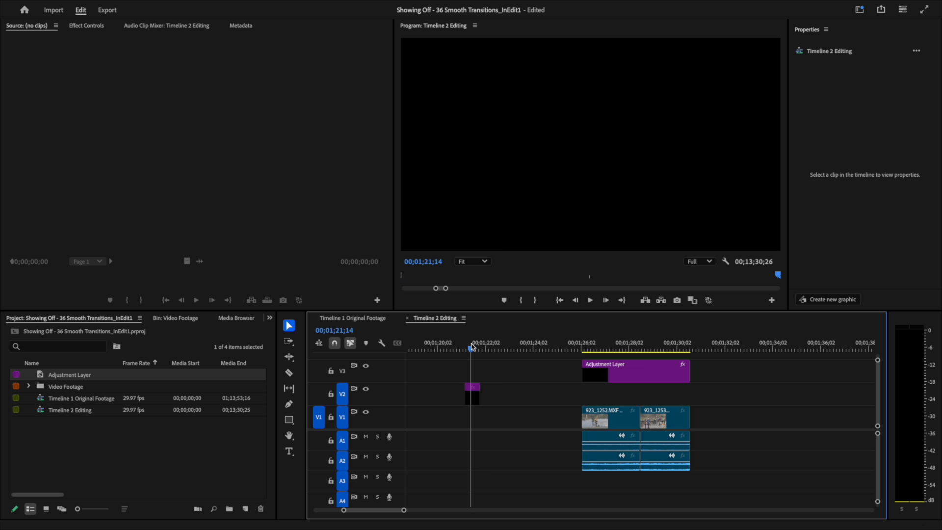
left_click_drag(479, 398, 556, 399)
left_click(503, 349)
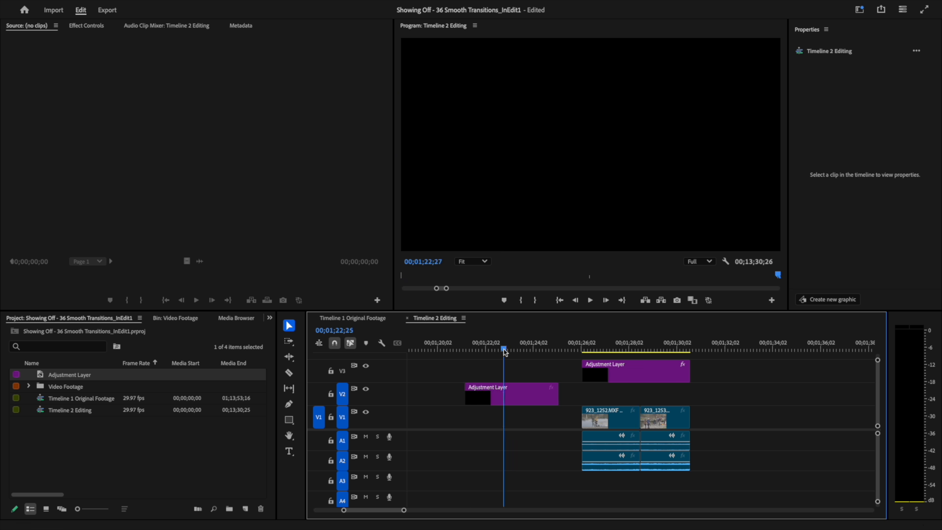
Play back the plain cut between the two clips on track V1.
left_click(613, 350)
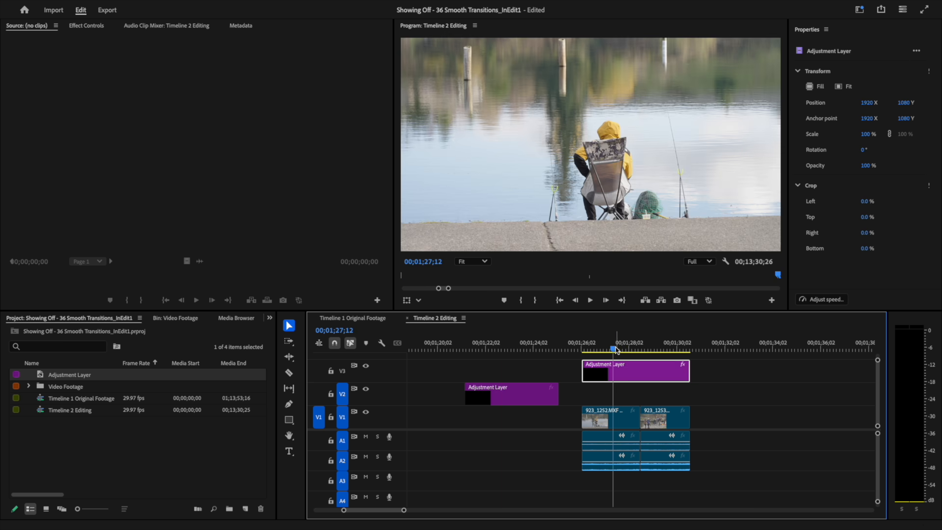
key("space")
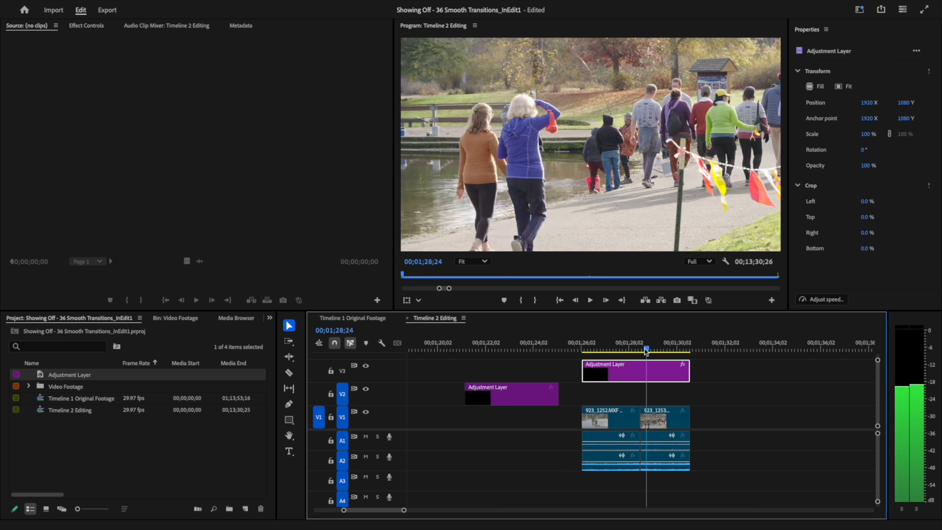
left_click(609, 349)
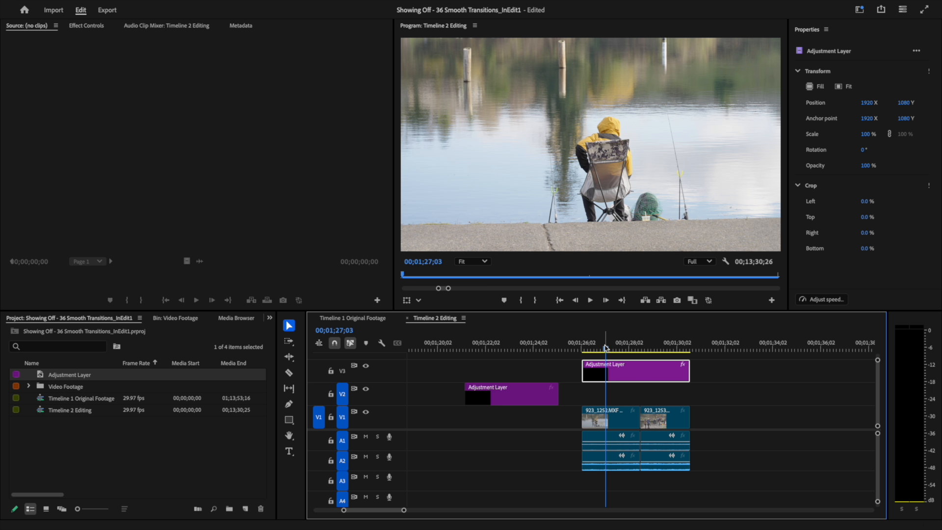
left_click(509, 344)
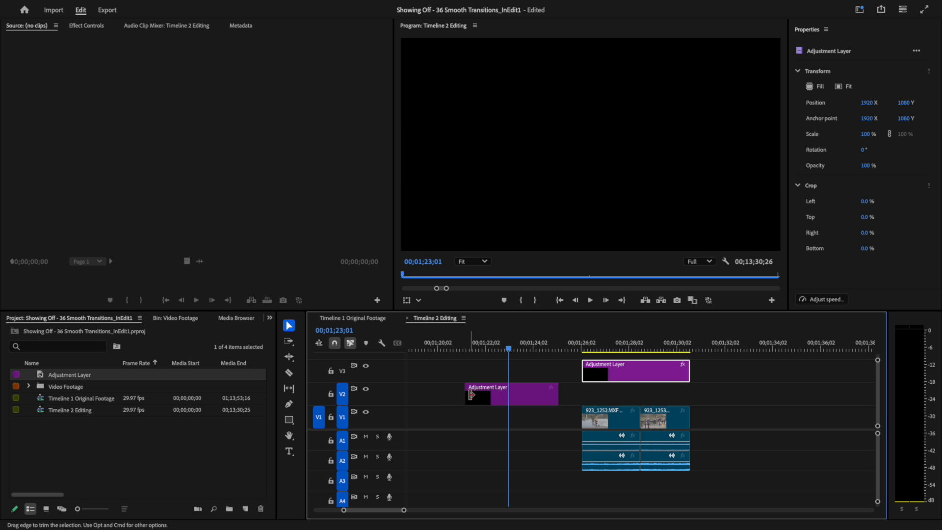
Fit a short adjustment layer on V2 ending at the cut between the clips, and add a second one starting right at the cut.
left_click_drag(471, 395, 634, 408)
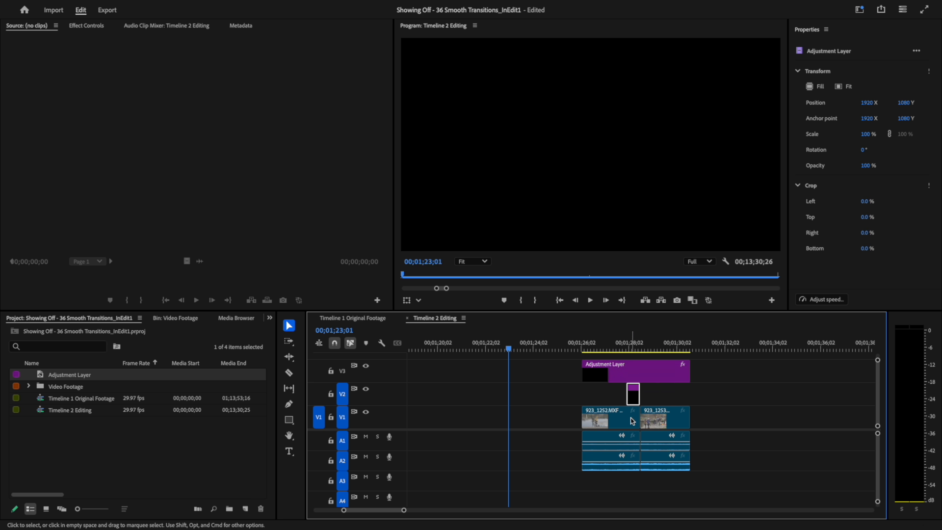
left_click(633, 345)
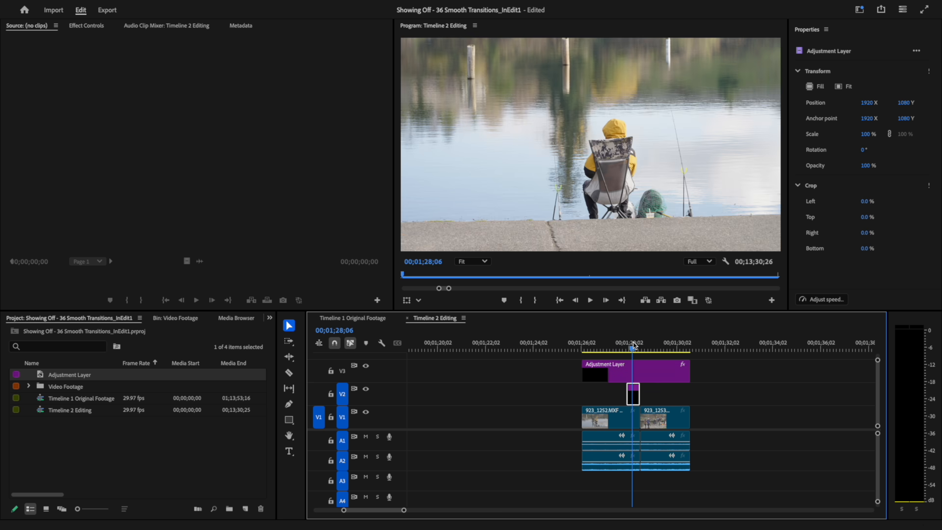
key("=")
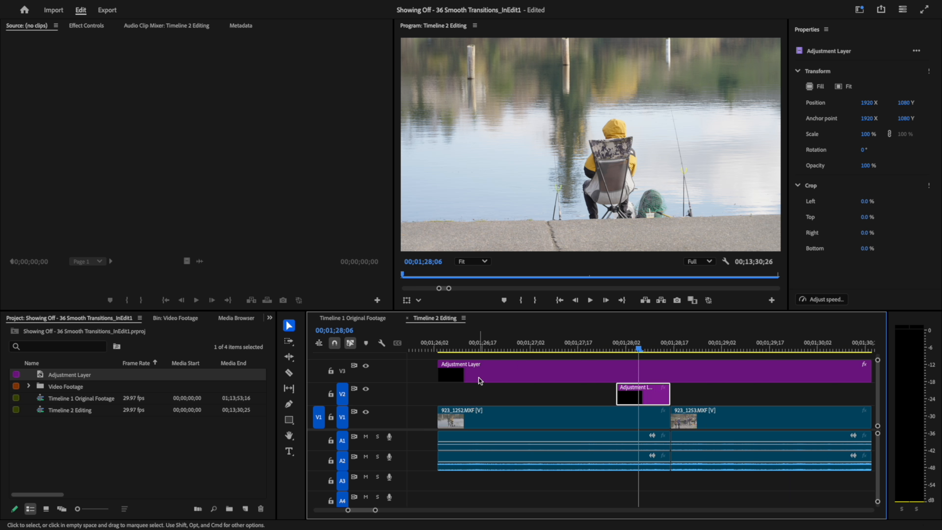
left_click(185, 369)
left_click_drag(185, 369, 726, 401)
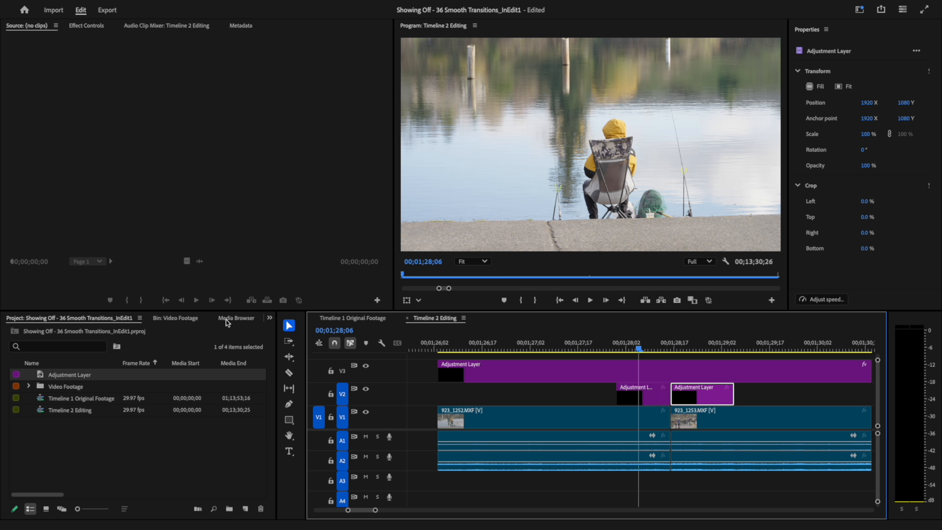
Apply the Glitch Left preset to the V2 adjustment layer before the cut and Glitch Right to the one after it.
scroll(226, 320, "down", 8)
left_click(164, 318)
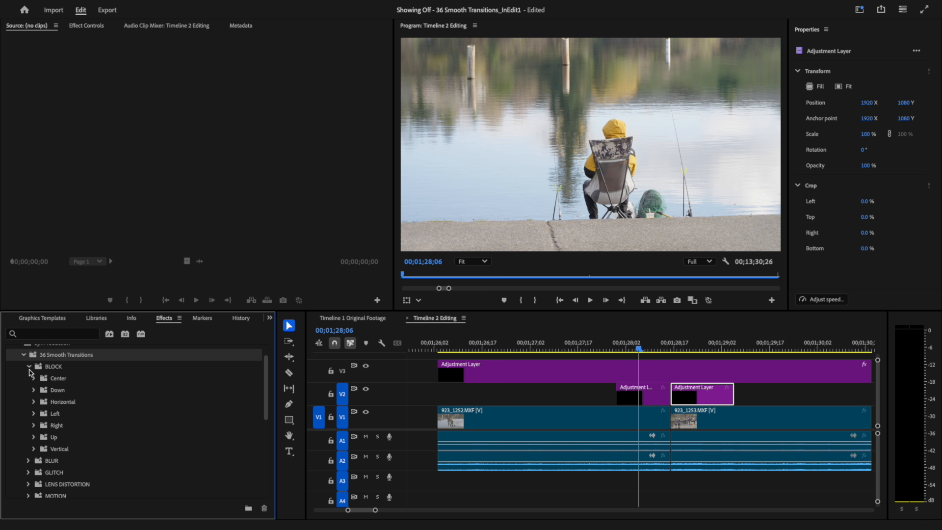
left_click(28, 368)
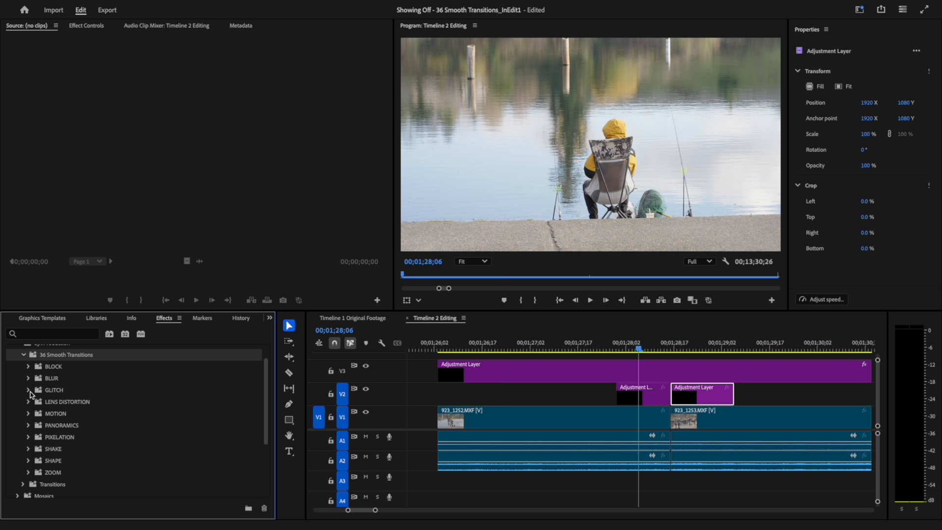
left_click(29, 390)
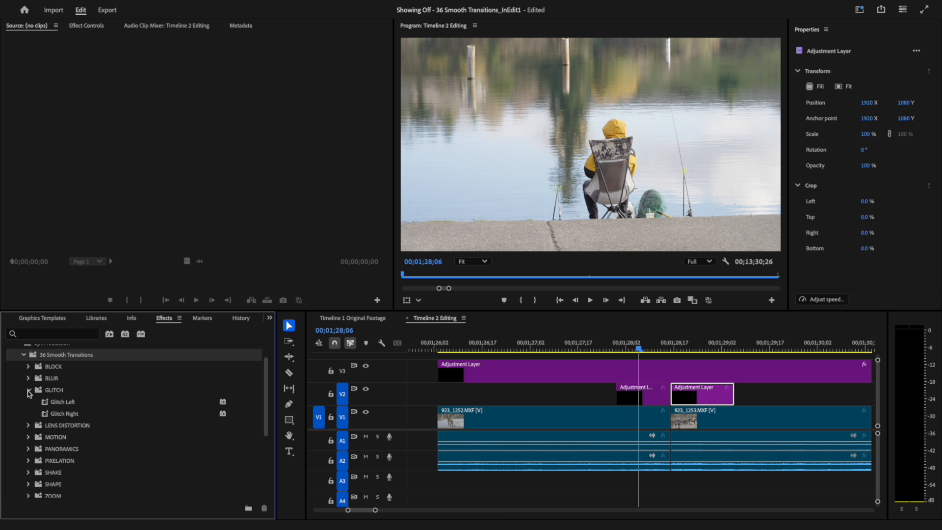
left_click(39, 393)
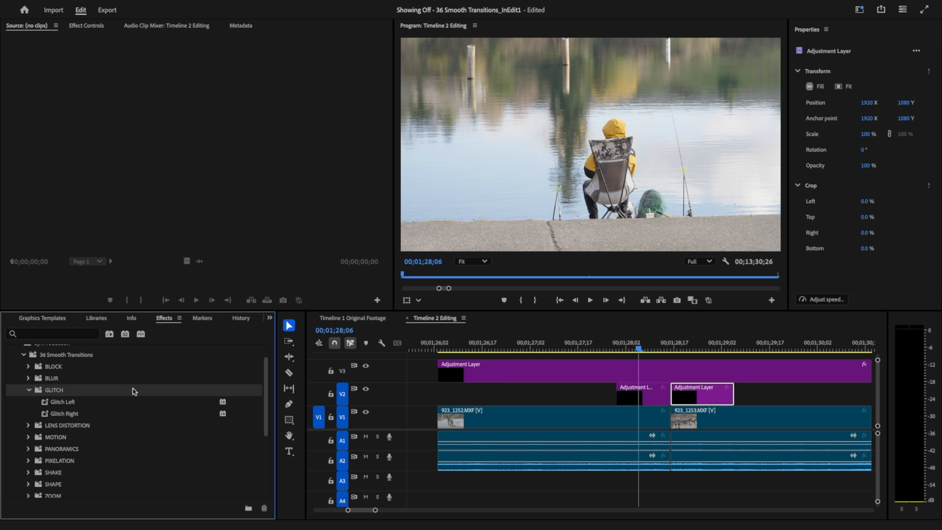
left_click_drag(79, 402, 642, 399)
left_click(47, 416)
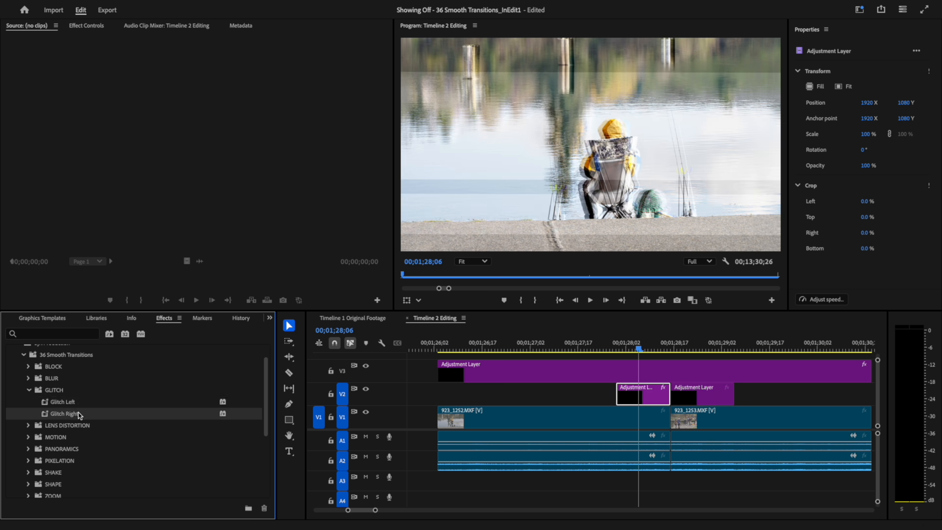
left_click_drag(48, 416, 701, 401)
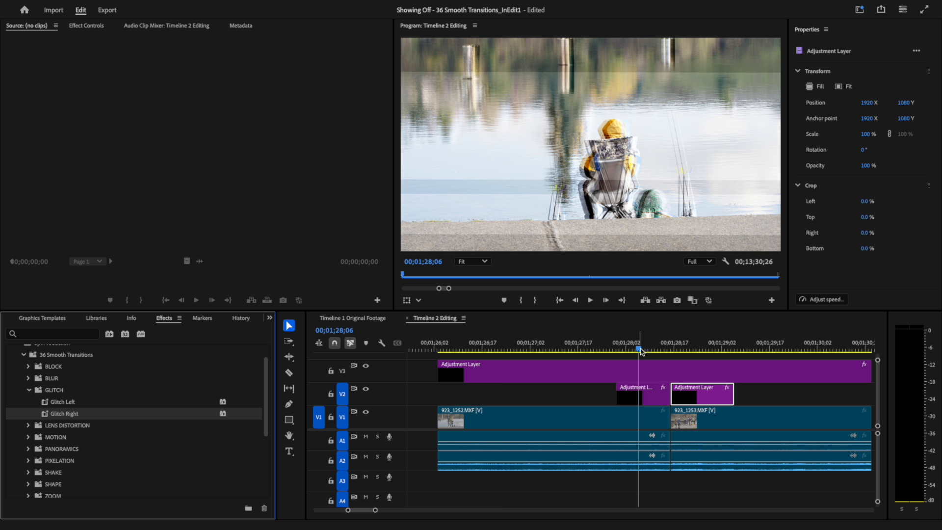
Play back the glitch transition across the cut, starting from early in the first clip.
left_click_drag(639, 350, 475, 354)
key("space")
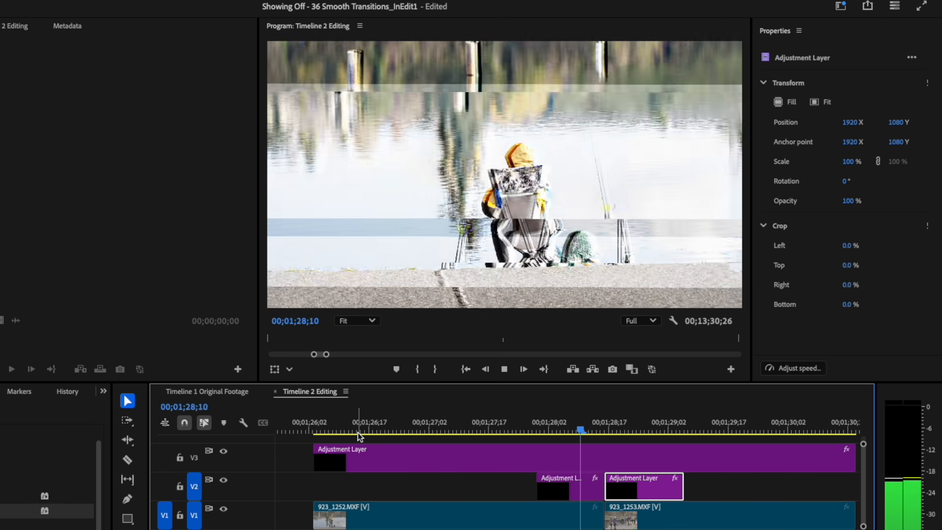
Stop the timeline playback after the glitch transition.
key("space")
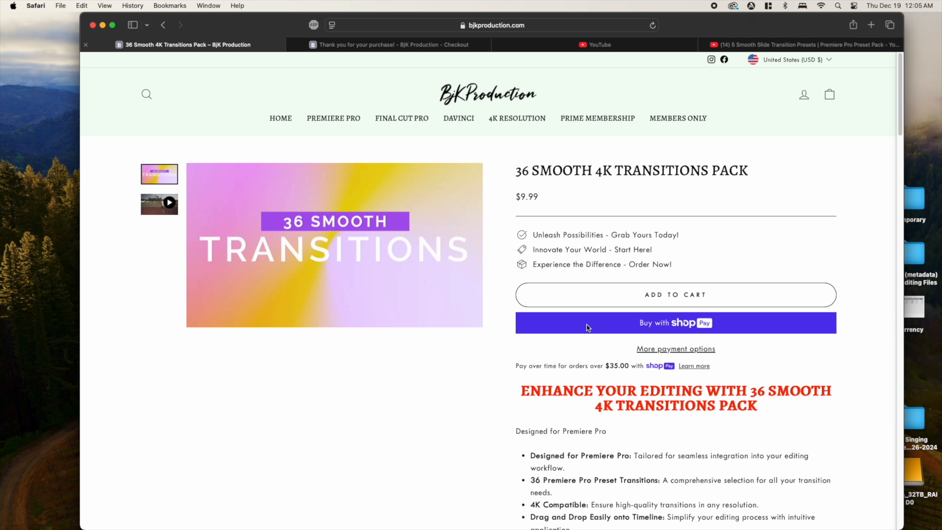
Switch to Safari, search the BjK Production store for "36 smooth" and open the 36 Smooth 4K Transitions Pack.
left_click(538, 28)
left_click(228, 92)
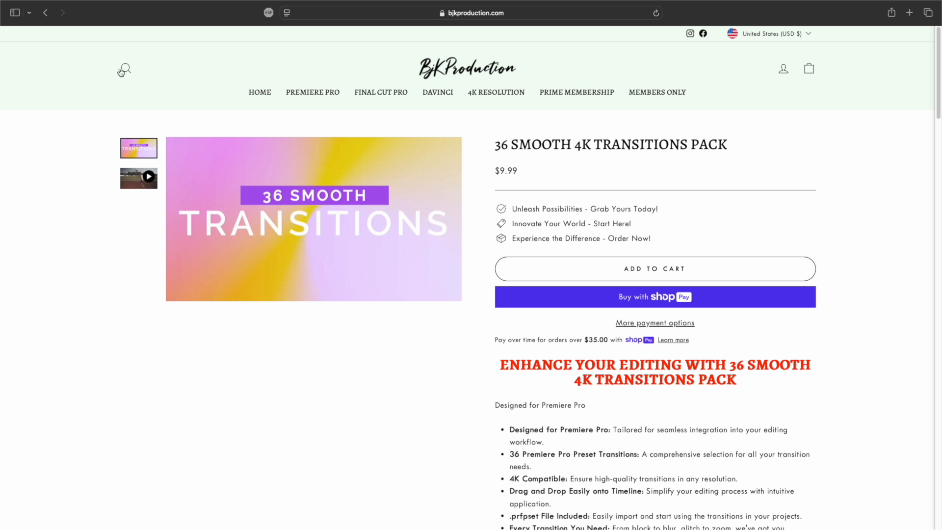
left_click(123, 72)
type("36 smooth")
key("Return")
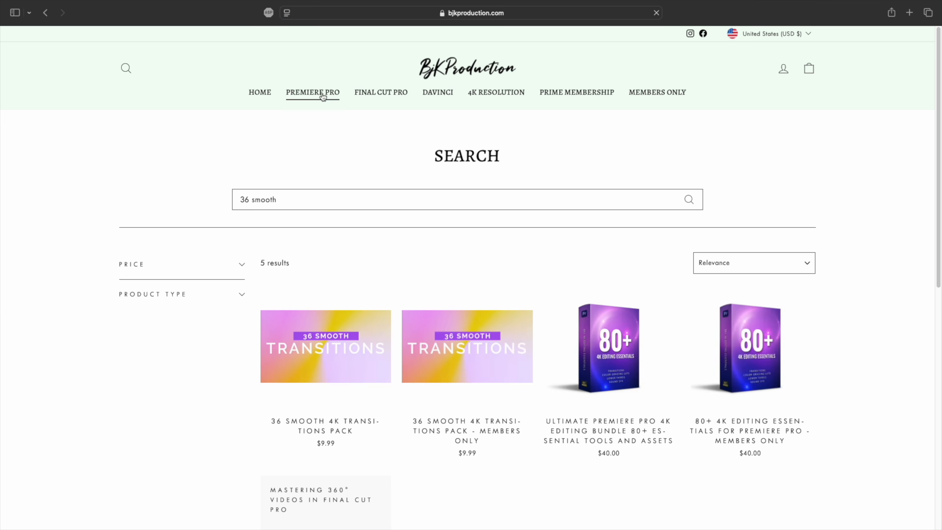
scroll(323, 96, "down", 2)
left_click(321, 325)
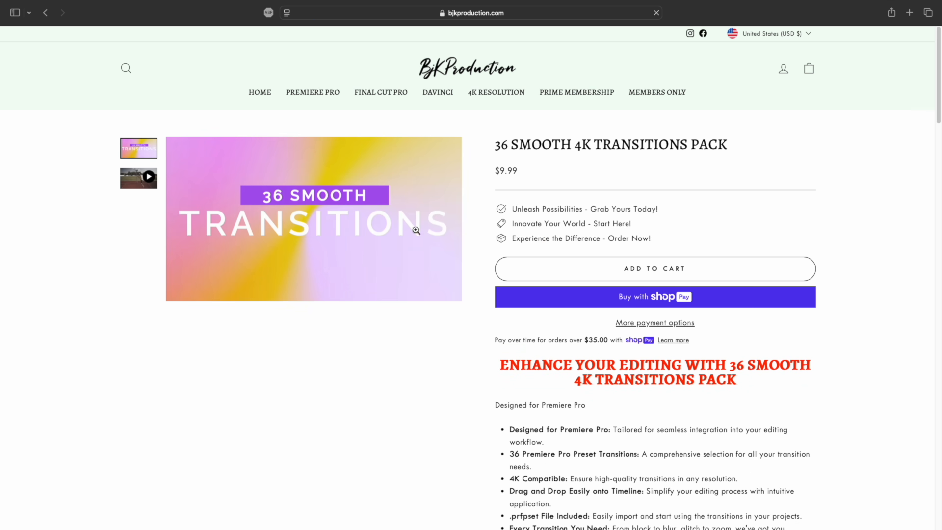
Add the 36 Smooth 4K Transitions Pack to the cart and apply the discount code.
left_click(550, 275)
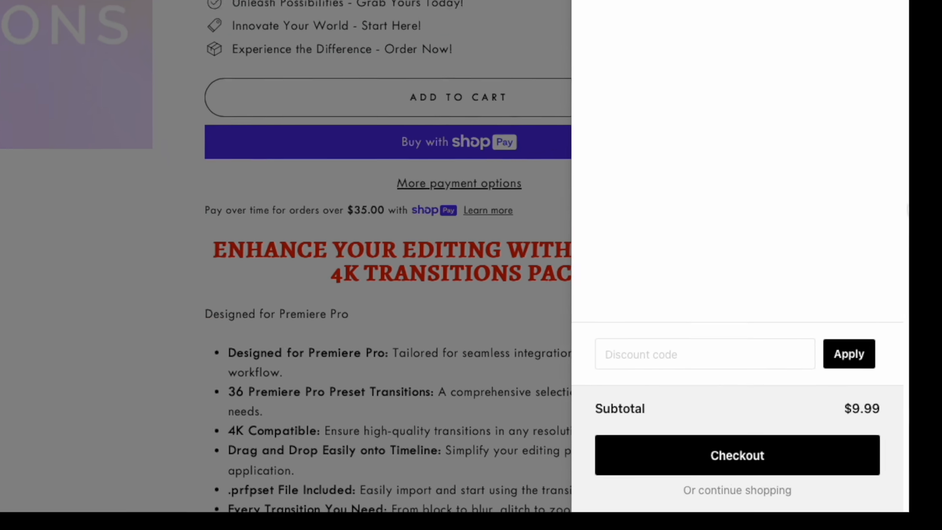
left_click(806, 431)
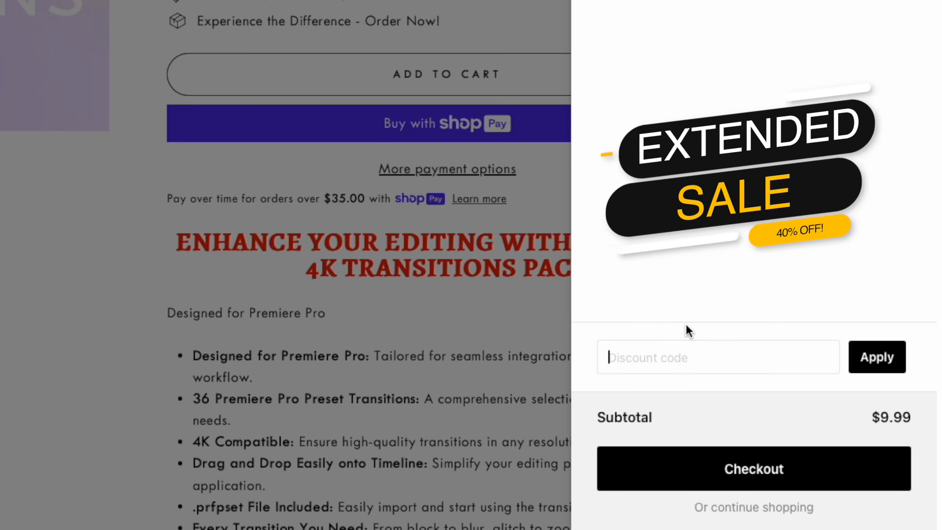
type("Emanuel40")
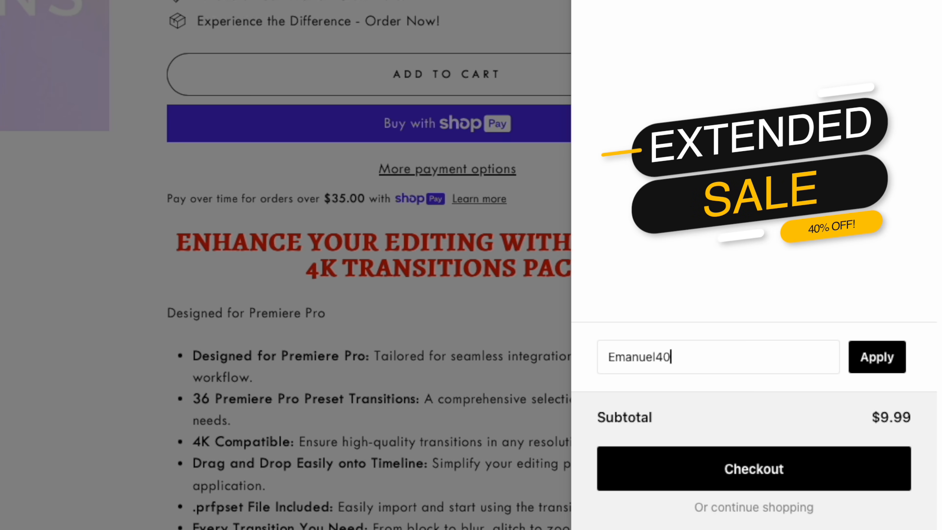
left_click(889, 357)
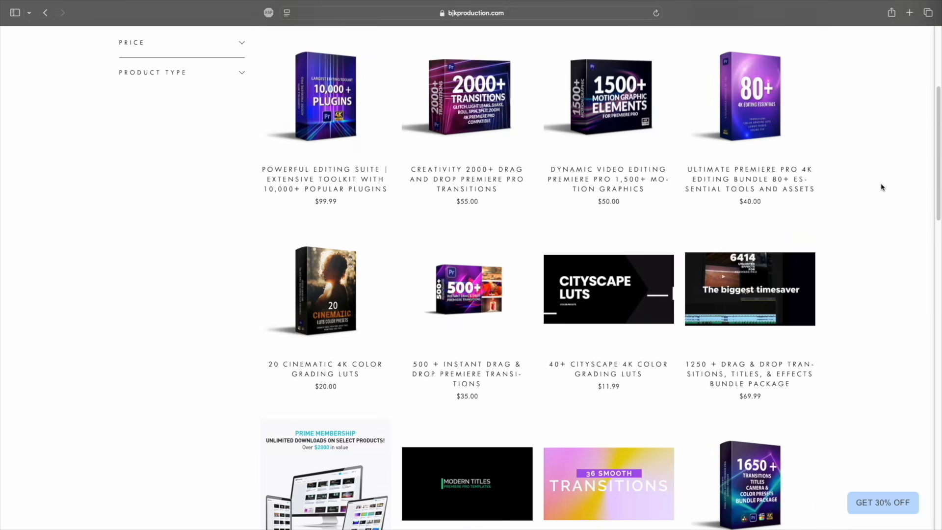
Browse the store's collection of Premiere Pro transitions, titles and effects packs.
scroll(882, 187, "down", 10)
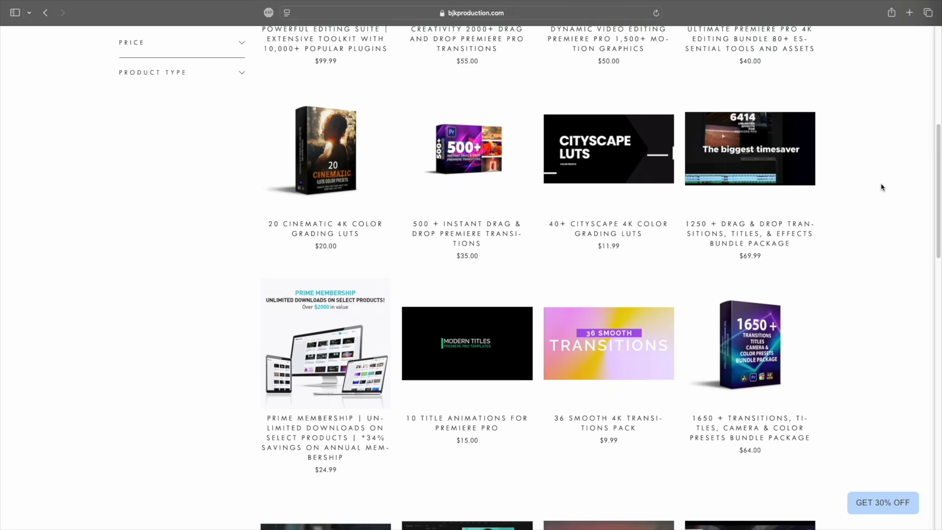
scroll(882, 188, "down", 10)
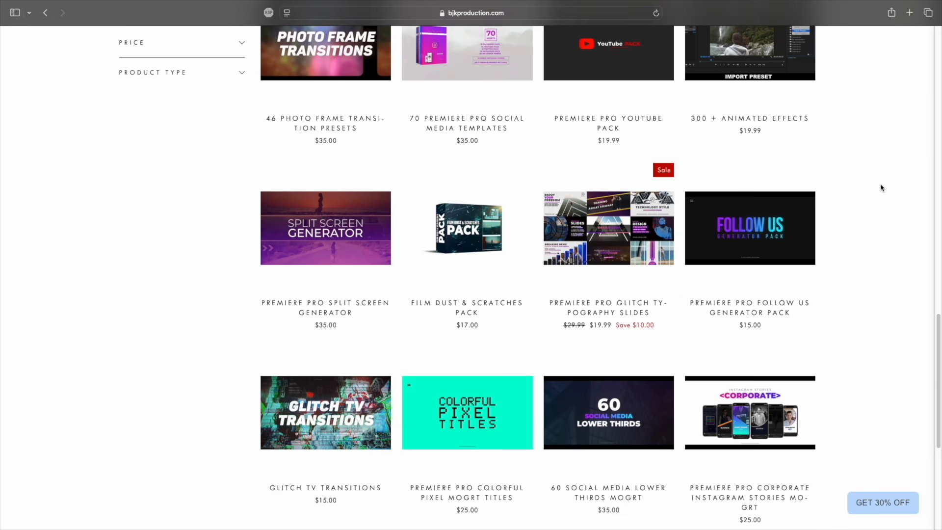